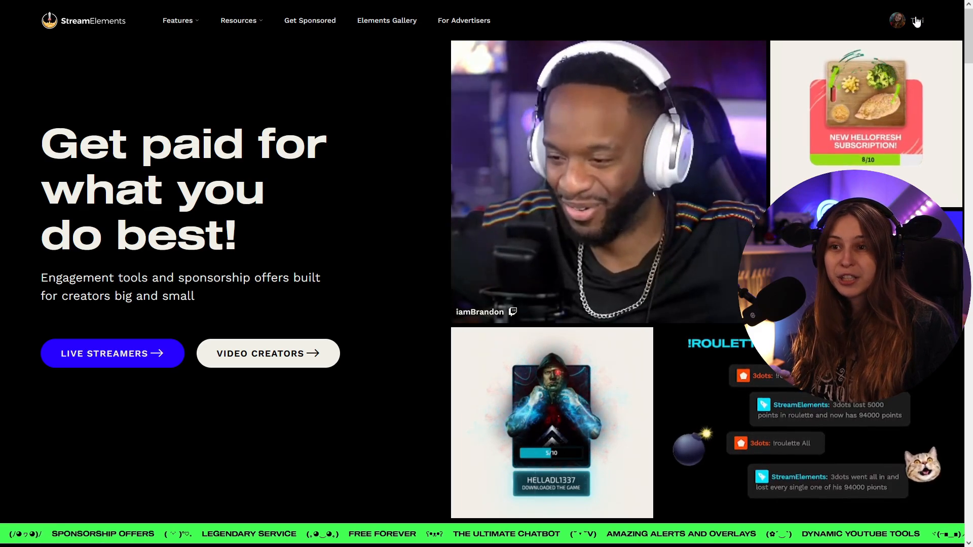
# Navigate from the avatar menu to Dashboard > Streaming tools > Overlays list.
pyautogui.click(917, 21)
pyautogui.click(887, 54)
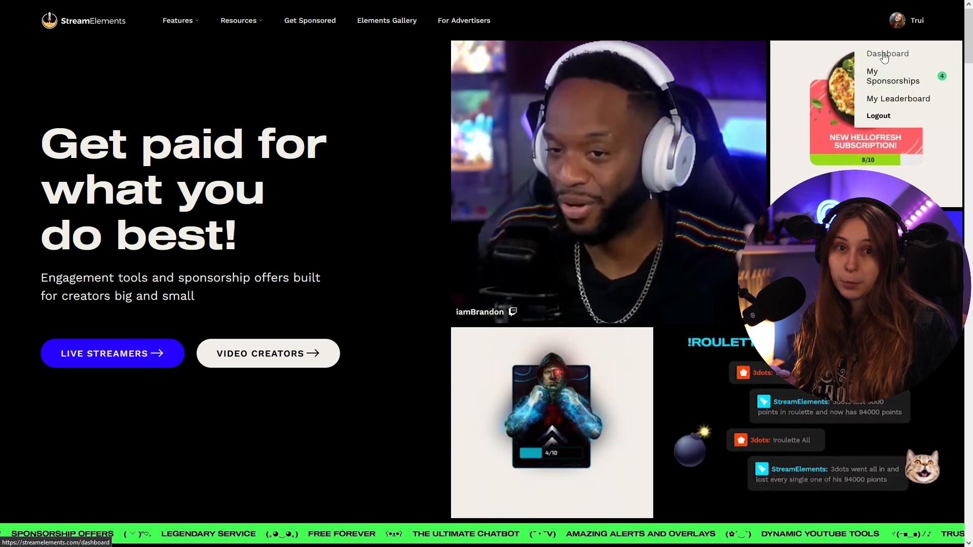
pyautogui.click(48, 131)
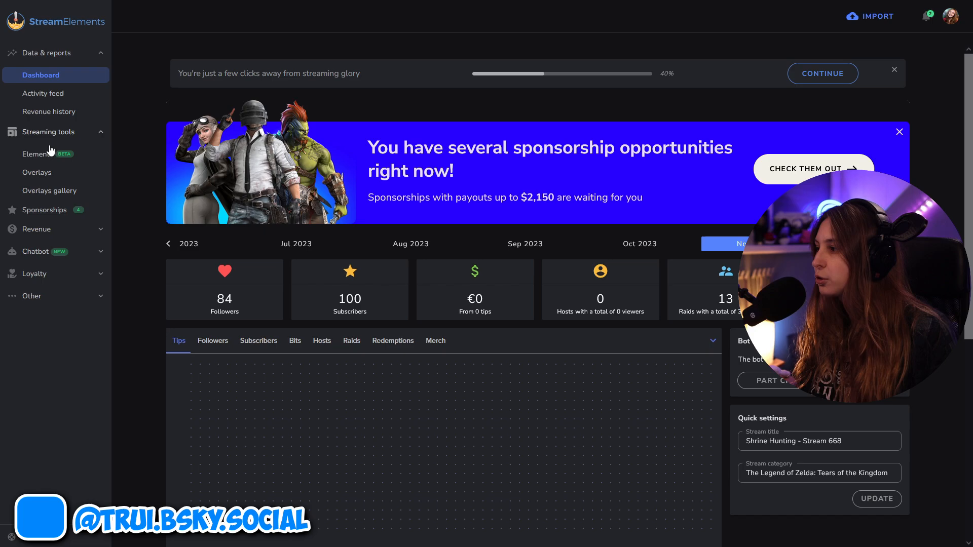
pyautogui.click(37, 173)
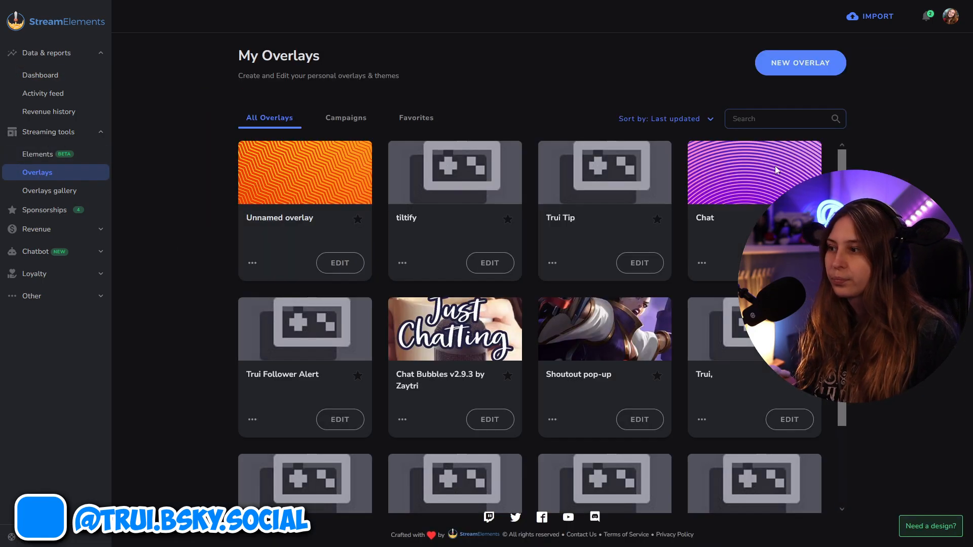
# Create a new 1080p overlay, add an Alerts > AlertBox widget and drag it to the canvas centre.
pyautogui.click(800, 63)
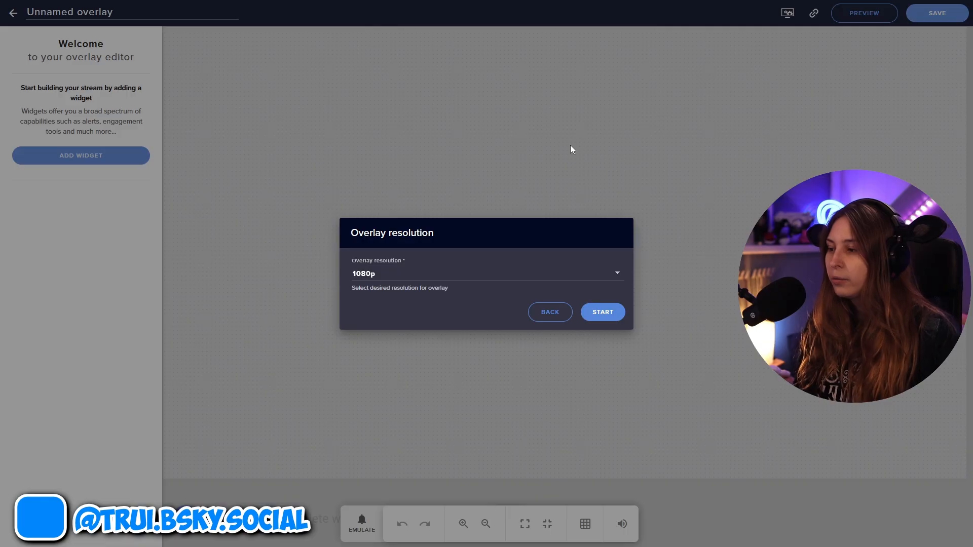
pyautogui.click(603, 311)
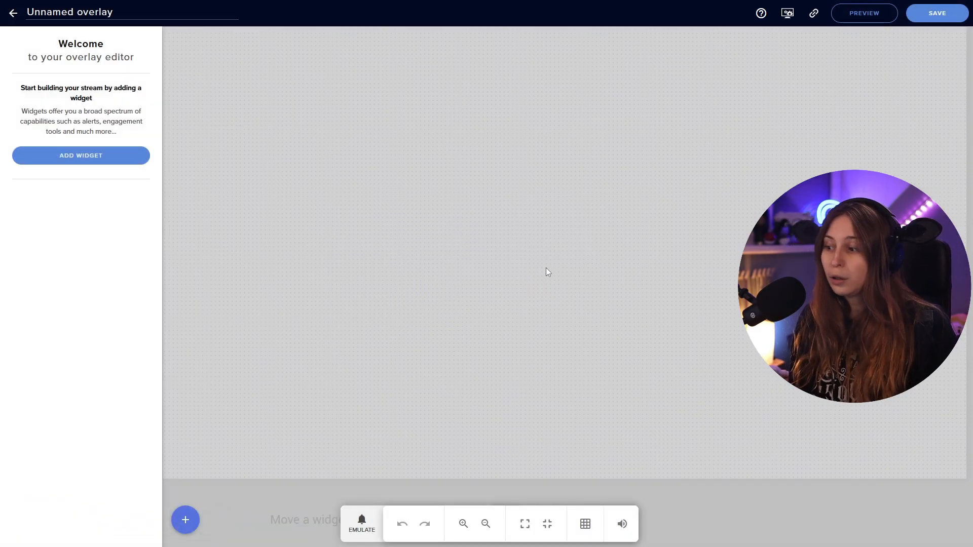
pyautogui.click(185, 520)
pyautogui.moveTo(232, 297)
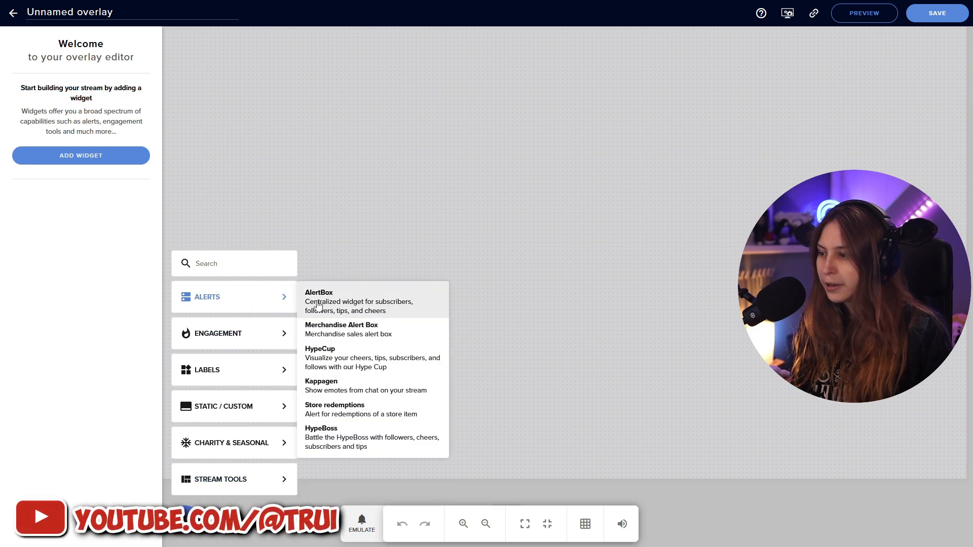
pyautogui.click(343, 306)
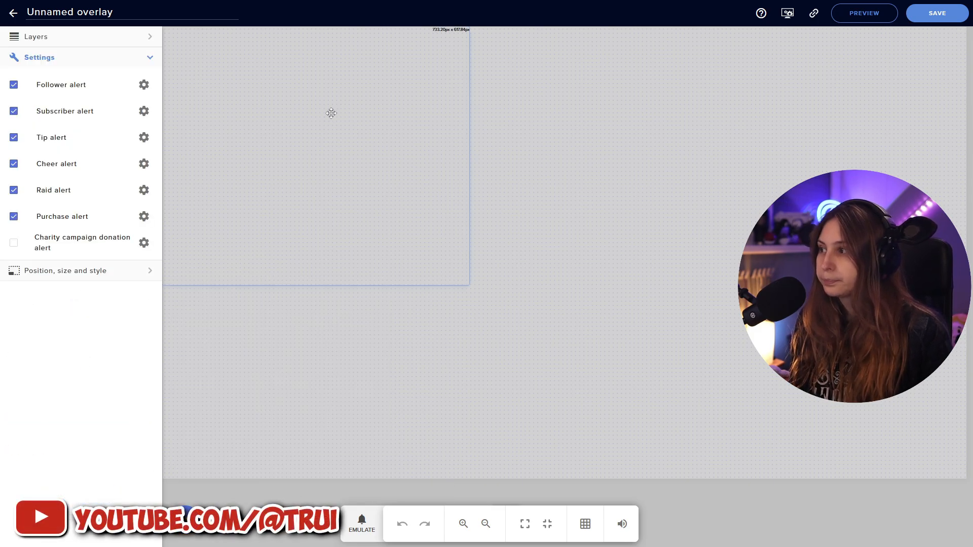
pyautogui.moveTo(333, 139)
pyautogui.mouseDown()
pyautogui.moveTo(545, 211)
pyautogui.moveTo(361, 157)
pyautogui.moveTo(481, 189)
pyautogui.mouseUp()
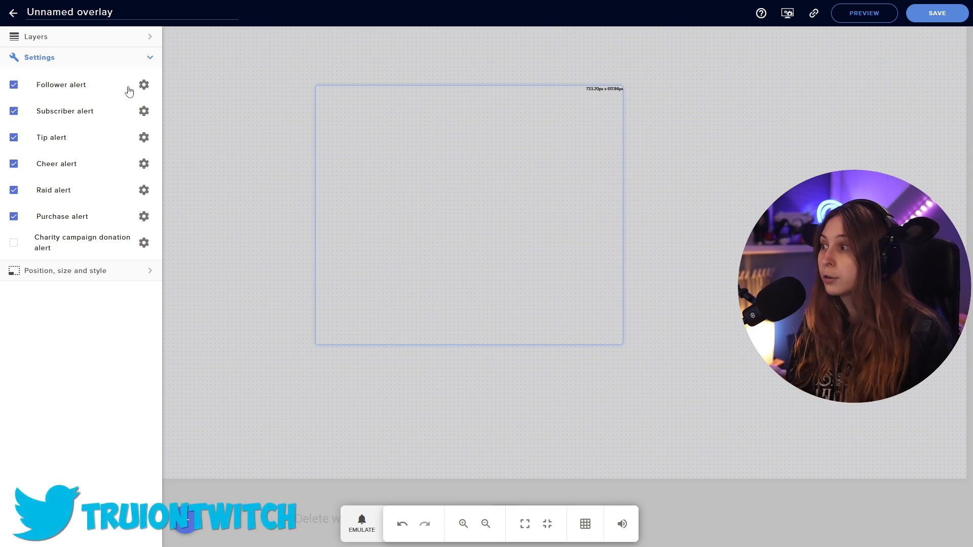
# Set the follower alert image to st_jude.gif from the existing Images library.
pyautogui.click(144, 84)
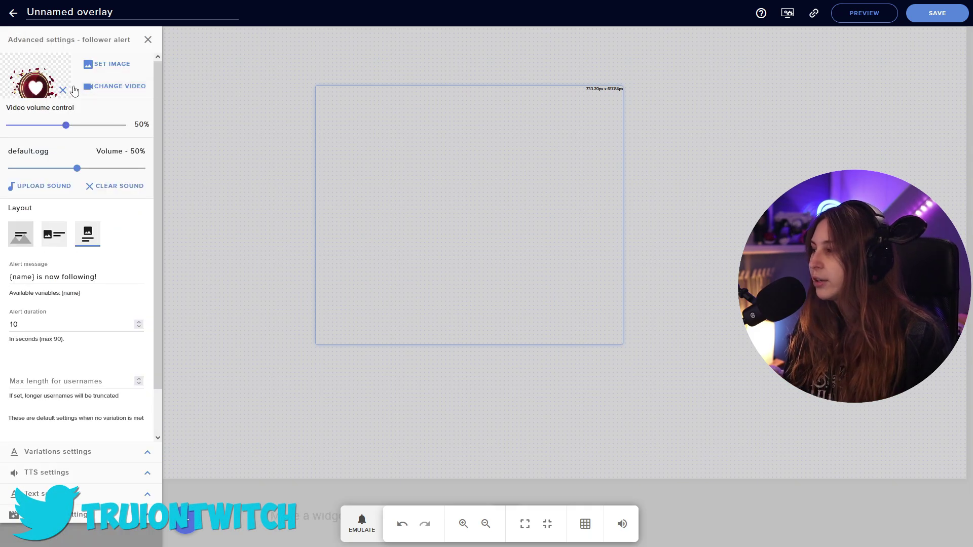
pyautogui.click(106, 64)
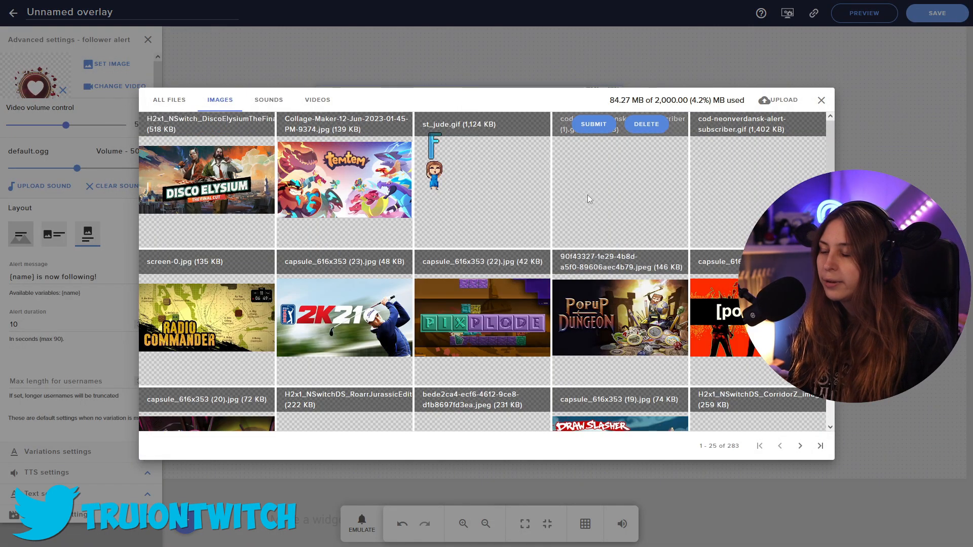
pyautogui.scroll(-3, 473, 279)
pyautogui.scroll(3, 473, 280)
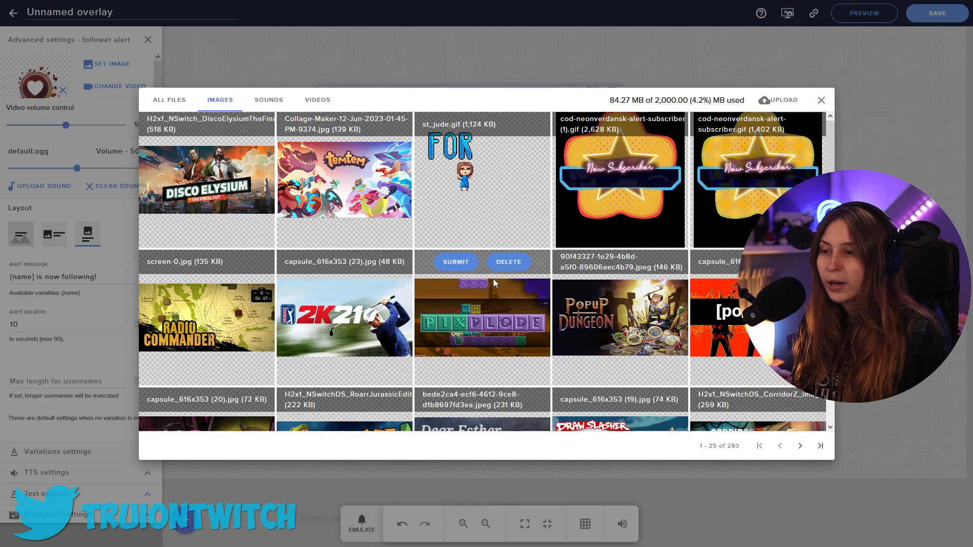
pyautogui.click(777, 100)
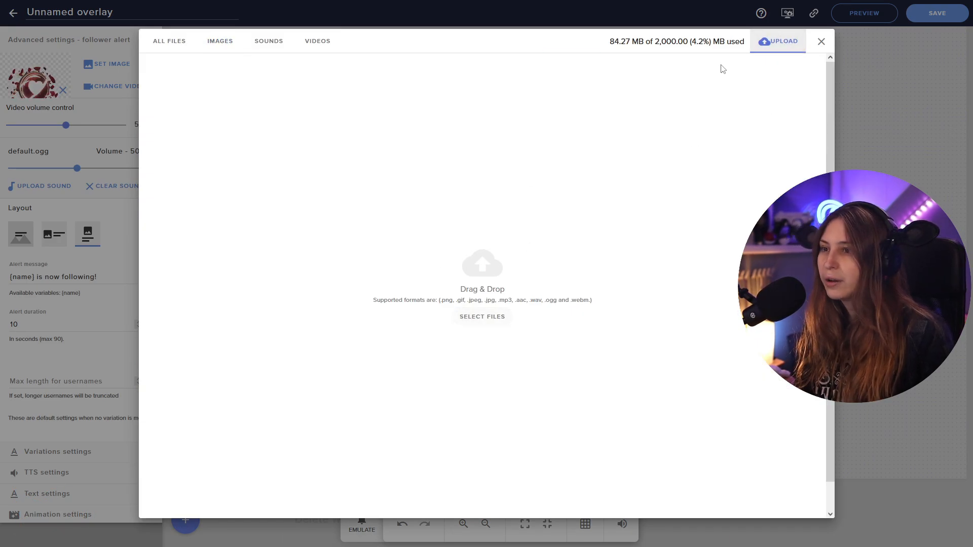
pyautogui.click(169, 40)
pyautogui.click(821, 42)
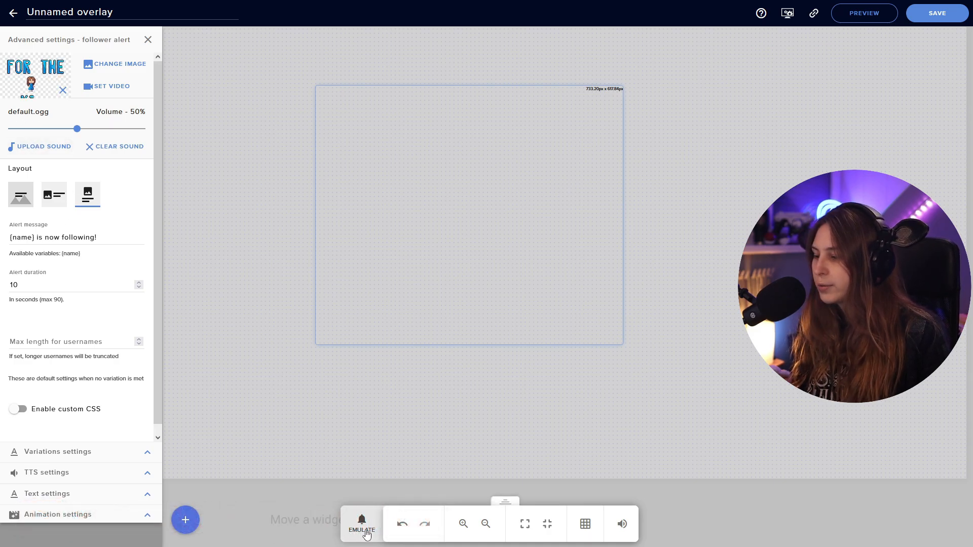
pyautogui.click(367, 532)
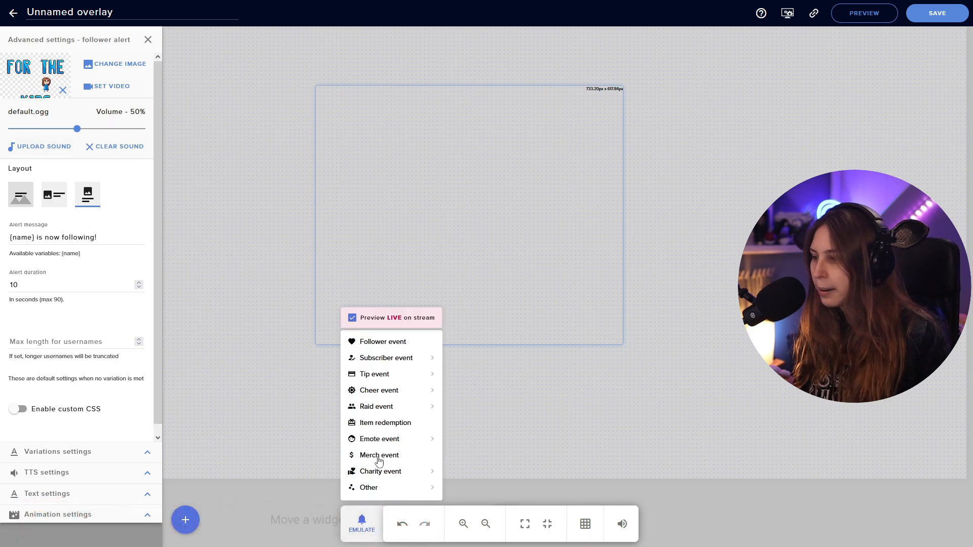
pyautogui.click(376, 342)
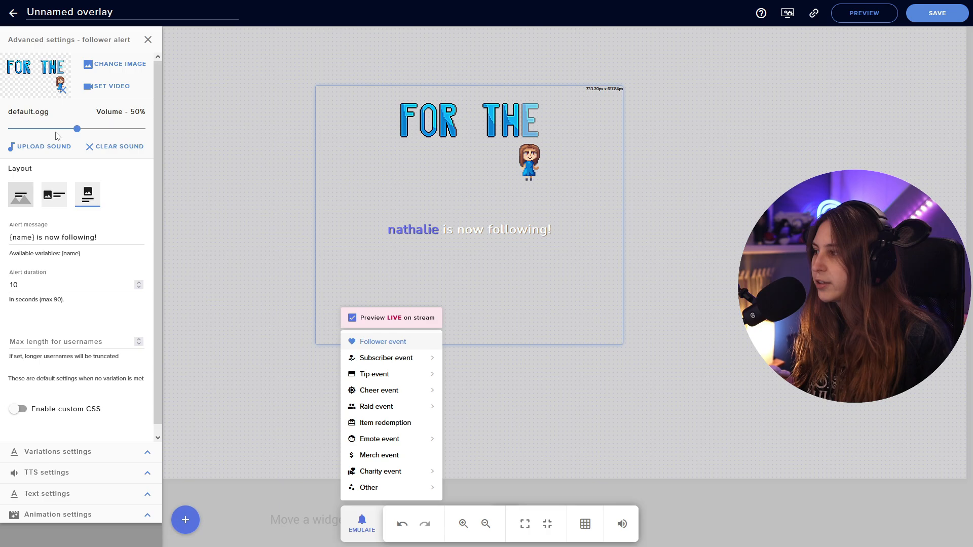
pyautogui.click(41, 146)
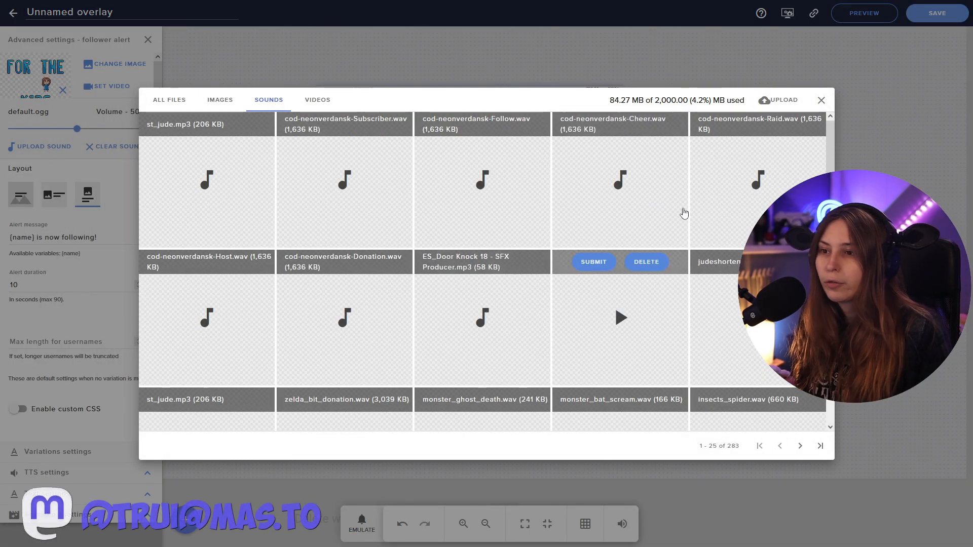
pyautogui.click(769, 100)
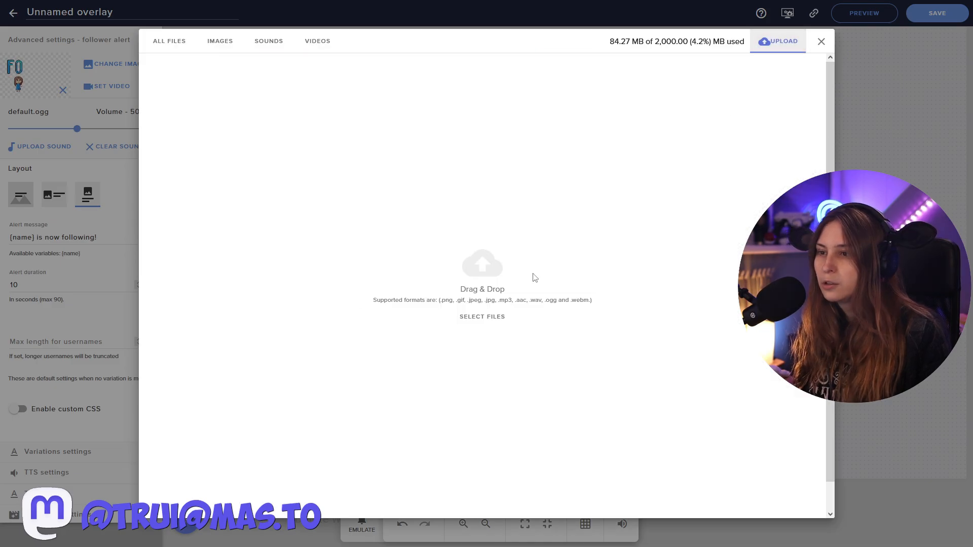
pyautogui.click(821, 41)
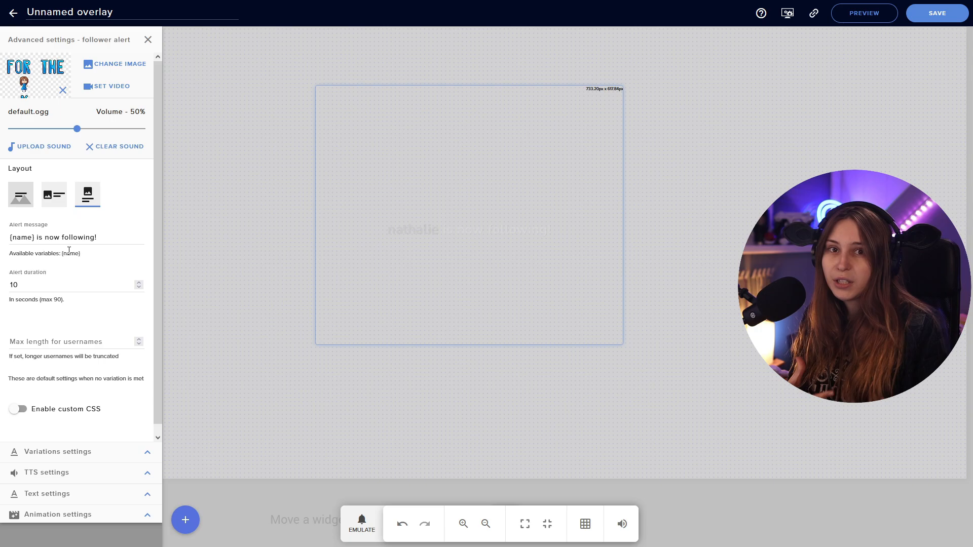
# Play a test follower alert with the default 'is now following!' message.
pyautogui.moveTo(130, 237); pyautogui.dragTo(6, 236)
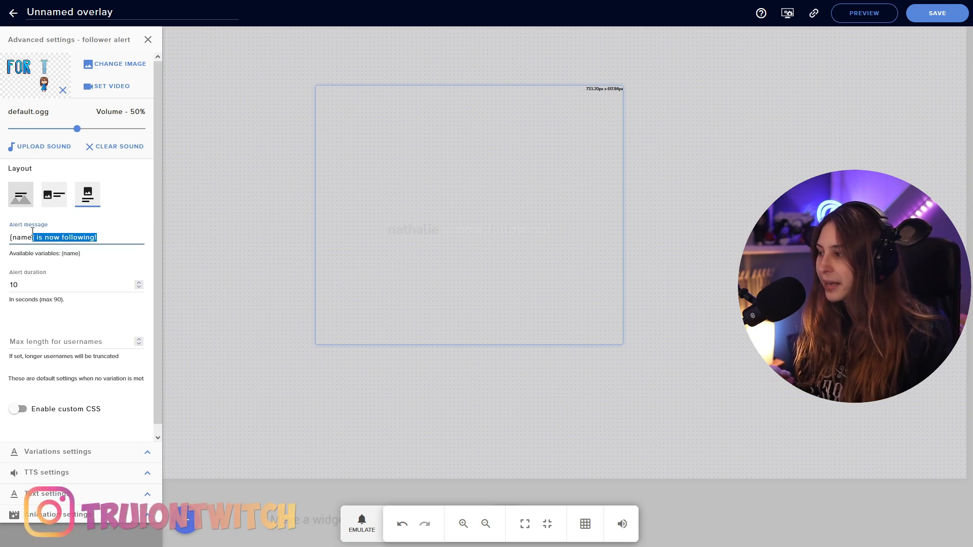
pyautogui.click(361, 523)
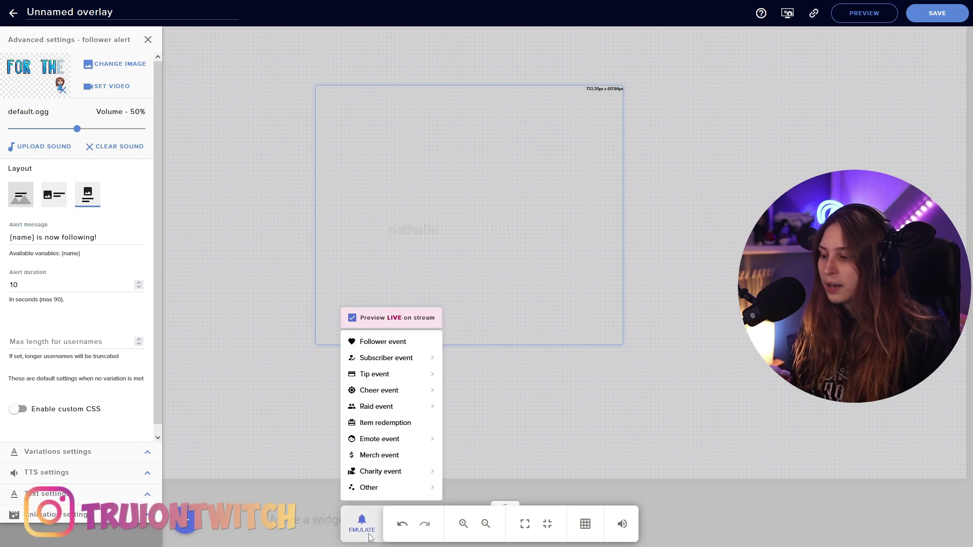
pyautogui.click(383, 342)
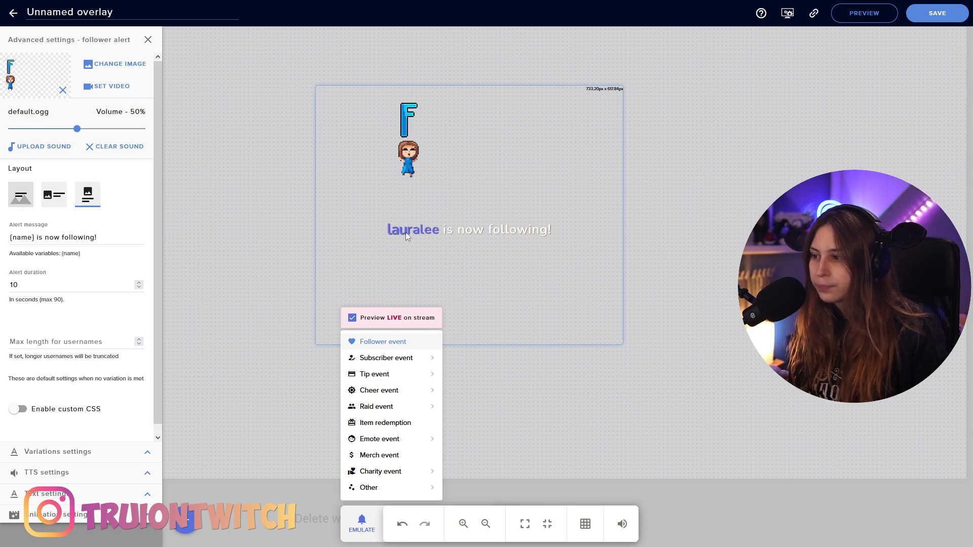
pyautogui.click(34, 238)
pyautogui.tripleClick(35, 238)
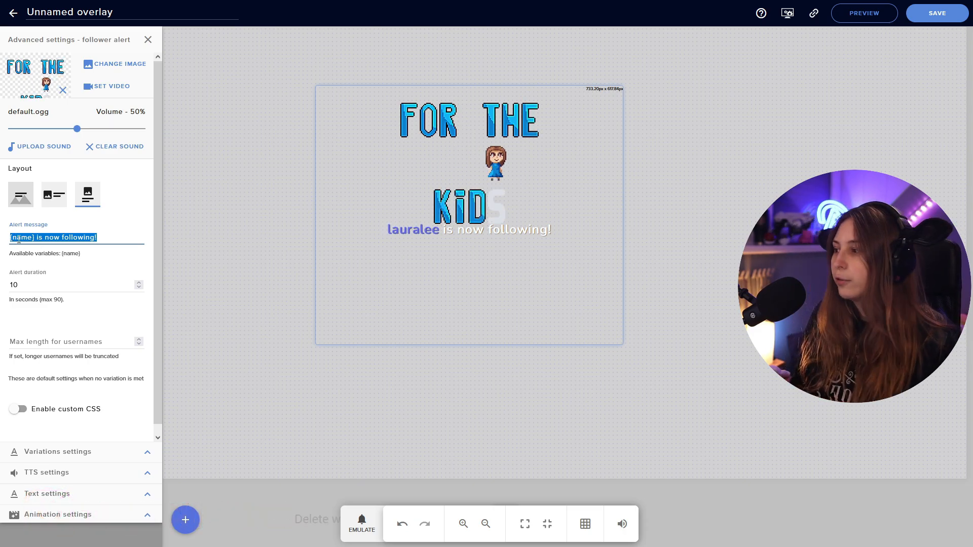
# Change the message to '{name} is now part of the crew' and preview it with a Follower test event.
pyautogui.click(52, 237)
pyautogui.moveTo(99, 237); pyautogui.dragTo(36, 237)
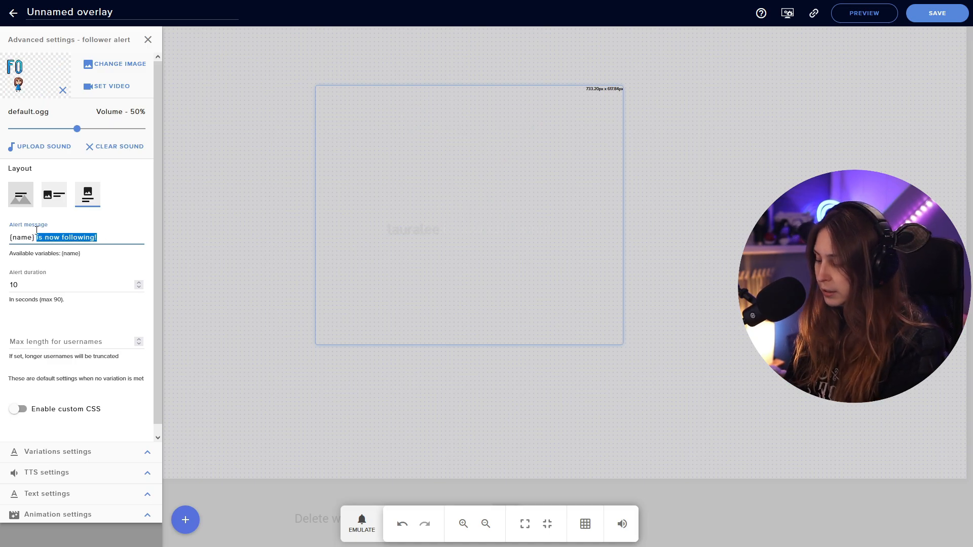
pyautogui.write('is p')
pyautogui.write('now par')
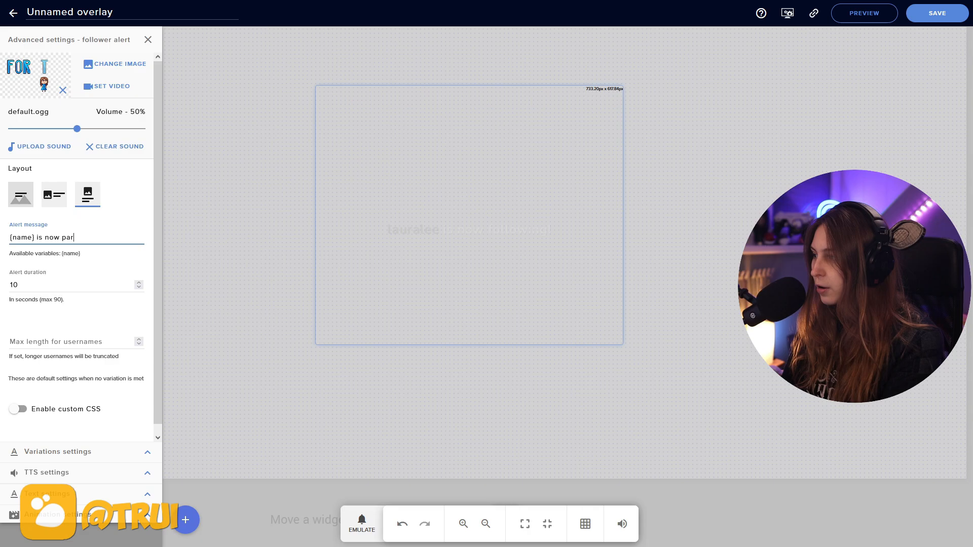
pyautogui.write('rew')
pyautogui.click(361, 522)
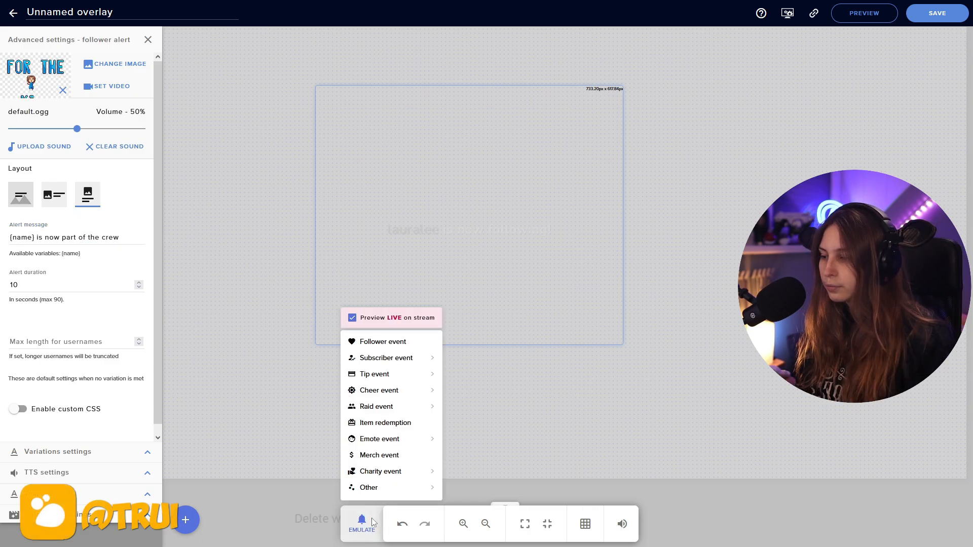
pyautogui.click(374, 342)
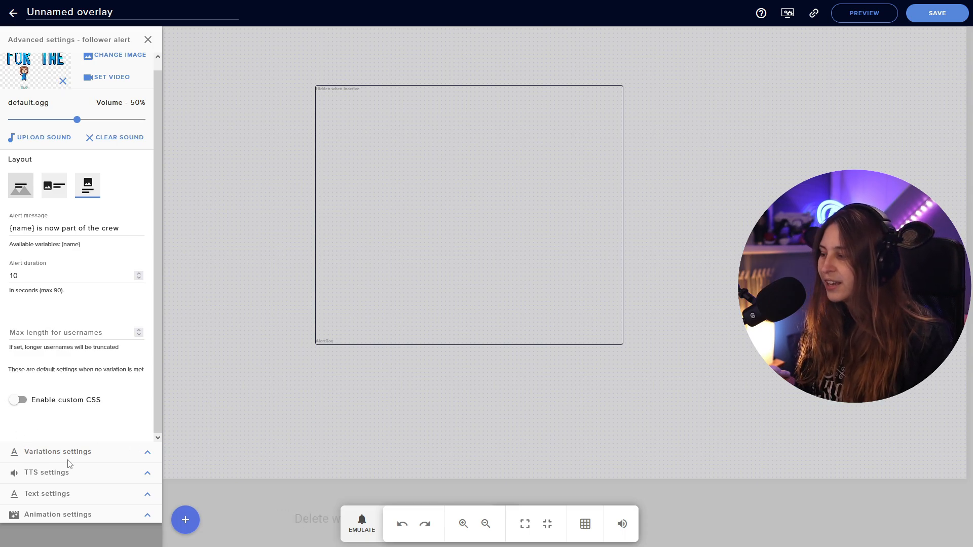
# Start a blank new follower alert variation and browse its name and copy-from options.
pyautogui.click(149, 453)
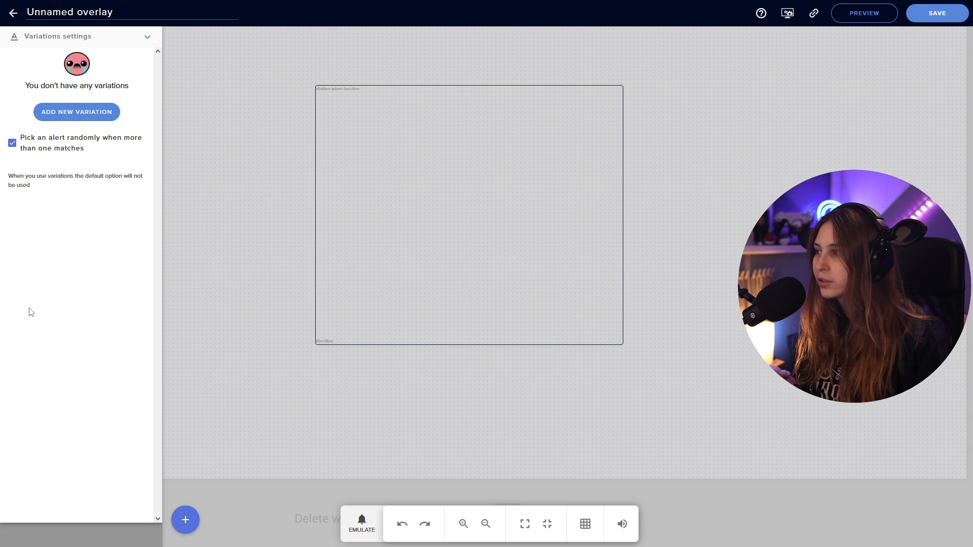
pyautogui.click(71, 114)
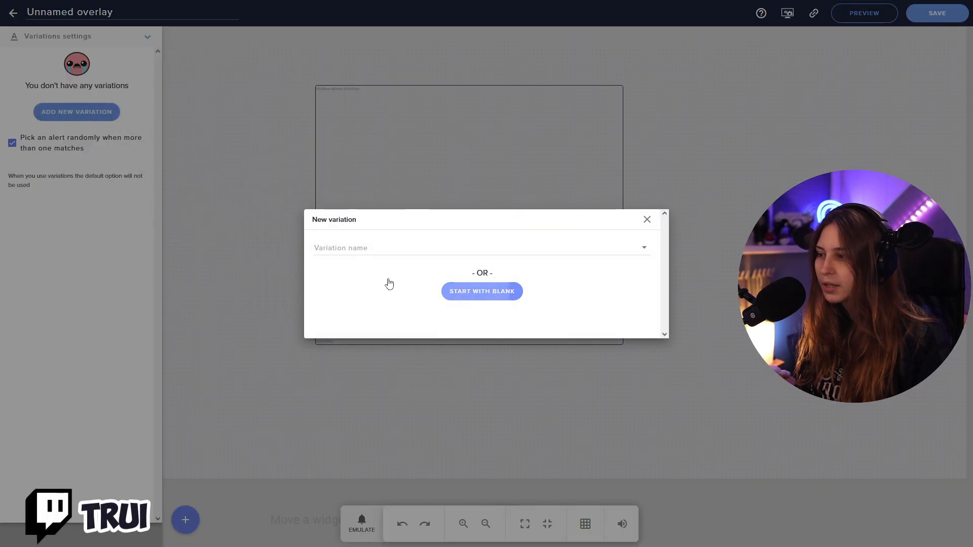
pyautogui.click(482, 291)
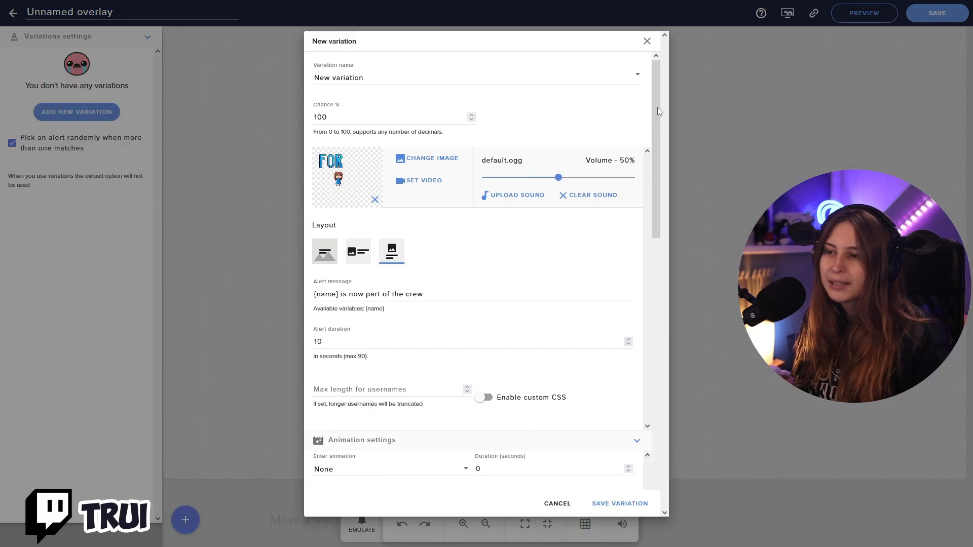
pyautogui.scroll(-5, 439, 254)
pyautogui.scroll(-8, 495, 289)
pyautogui.scroll(-3, 547, 307)
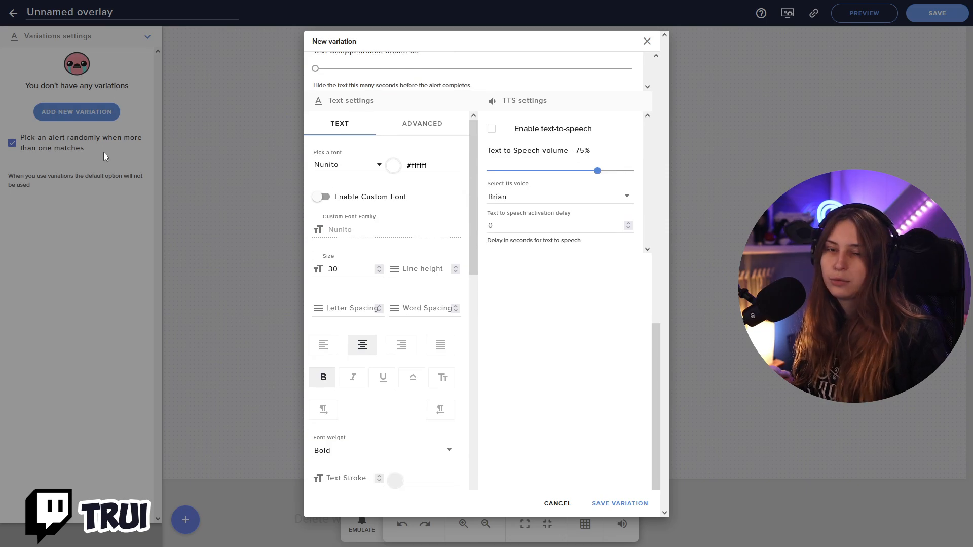
pyautogui.moveTo(655, 406); pyautogui.dragTo(660, 102)
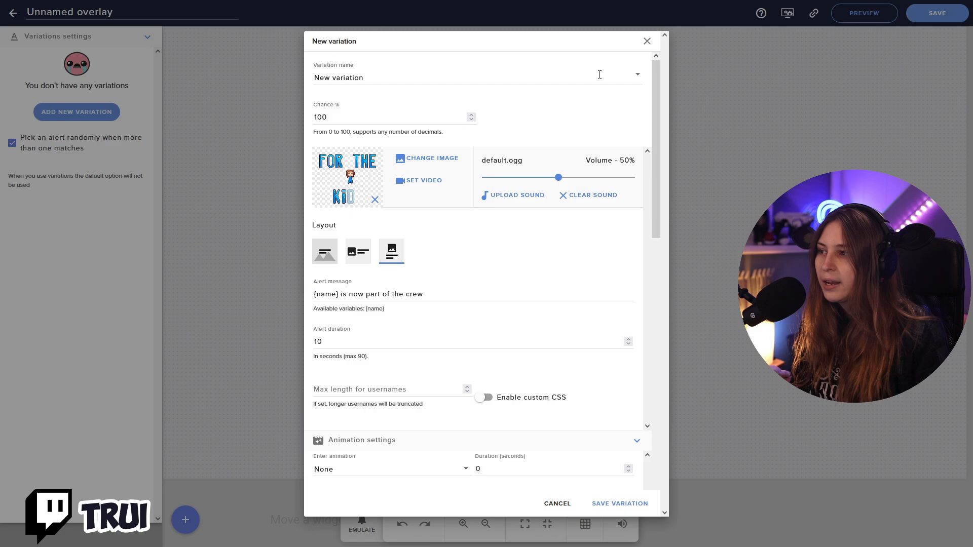
pyautogui.click(549, 76)
pyautogui.click(639, 79)
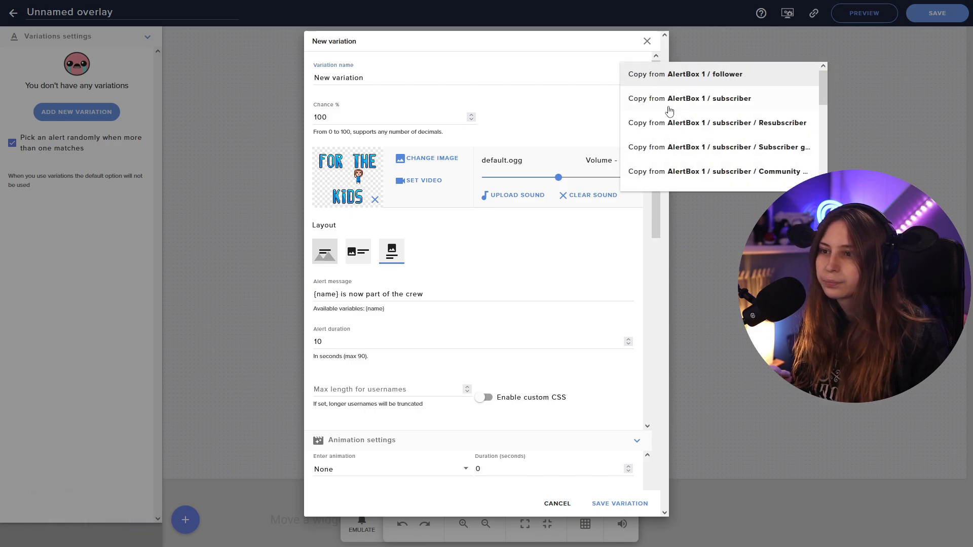
pyautogui.click(484, 111)
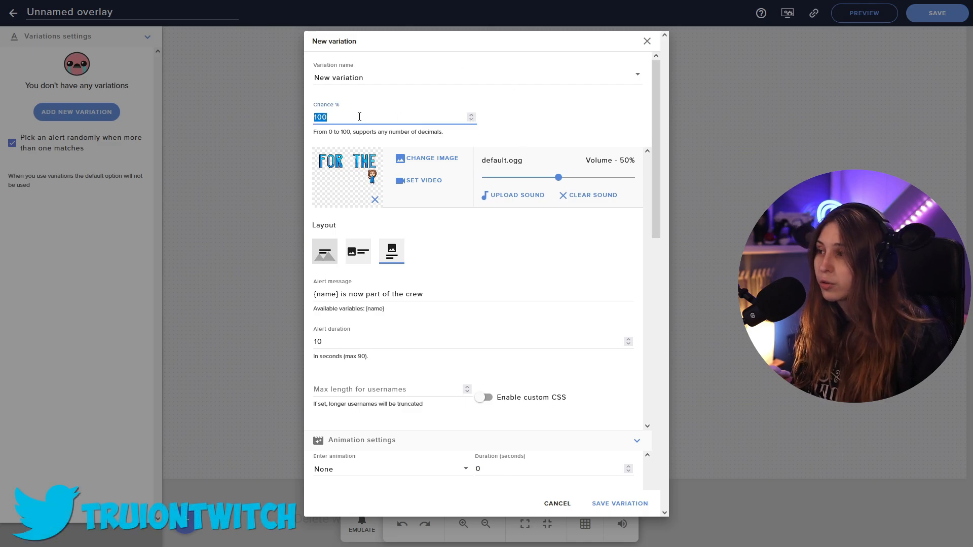
pyautogui.write('50')
# Set the variation chance to 50%, cancel it unsaved and reopen the follower alert's advanced settings.
pyautogui.click(523, 126)
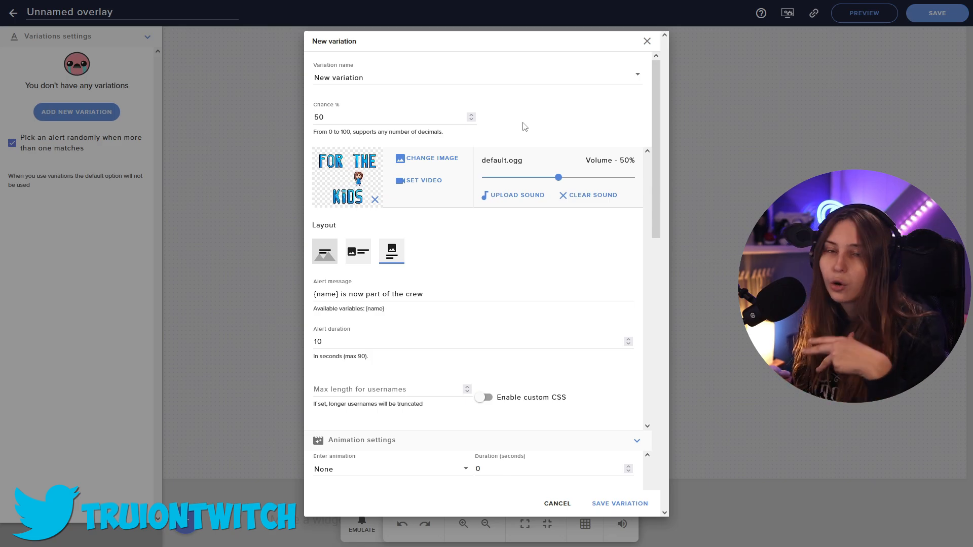
pyautogui.click(557, 503)
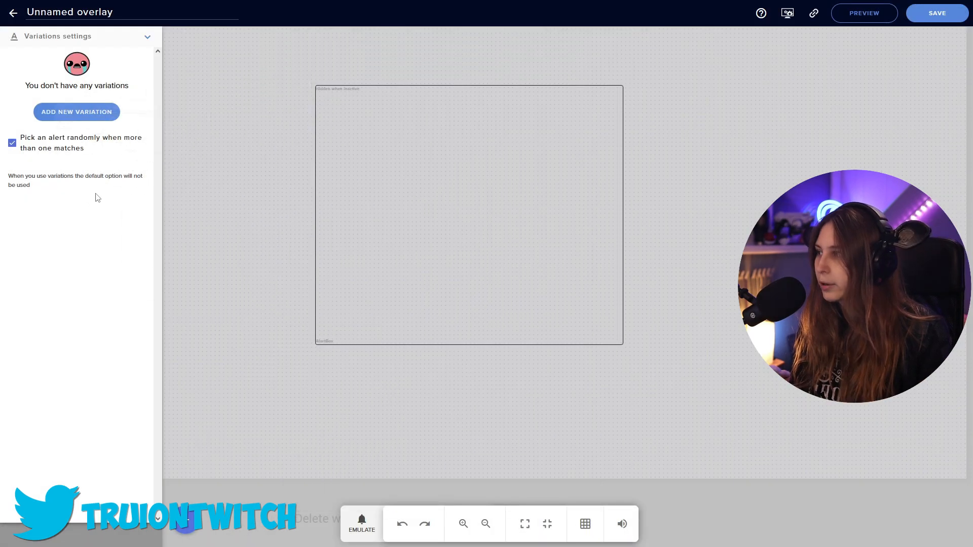
pyautogui.click(149, 39)
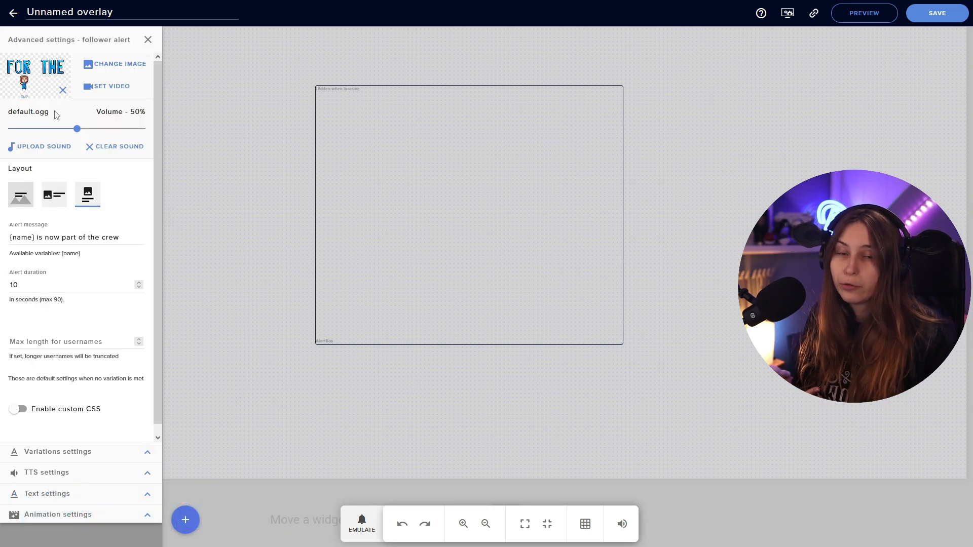
# Review TTS settings, toggling text-to-speech and keeping the Brian voice.
pyautogui.click(76, 472)
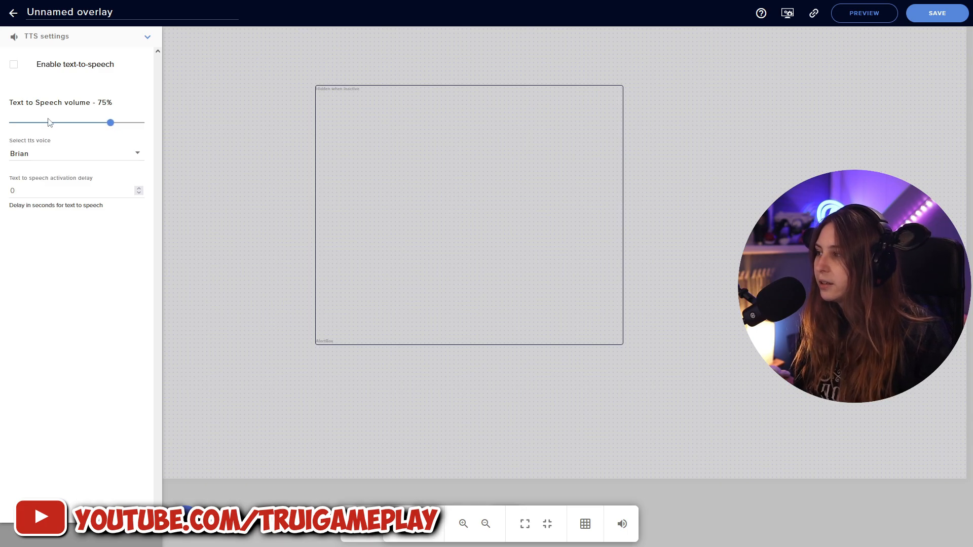
pyautogui.click(16, 66)
pyautogui.click(17, 67)
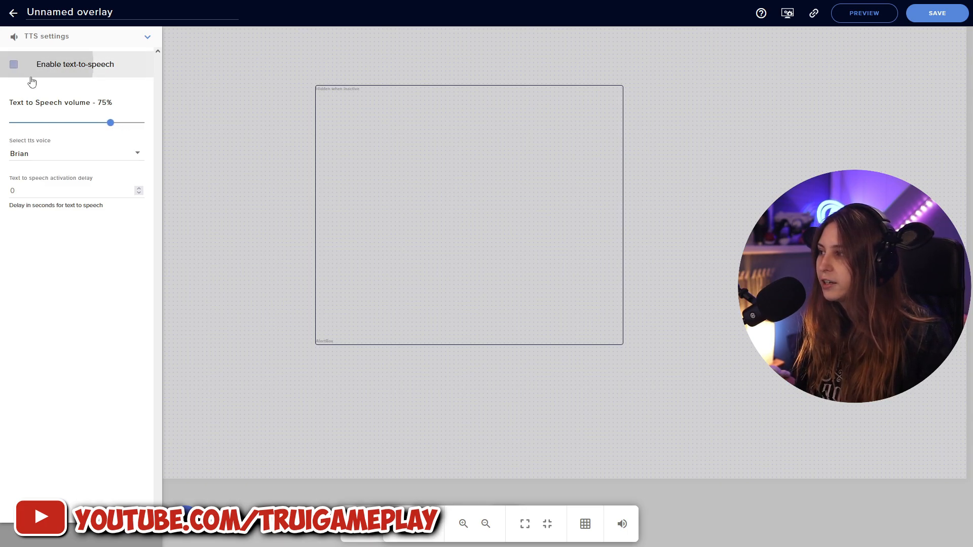
pyautogui.click(72, 154)
pyautogui.scroll(-5, 94, 190)
pyautogui.scroll(-5, 98, 194)
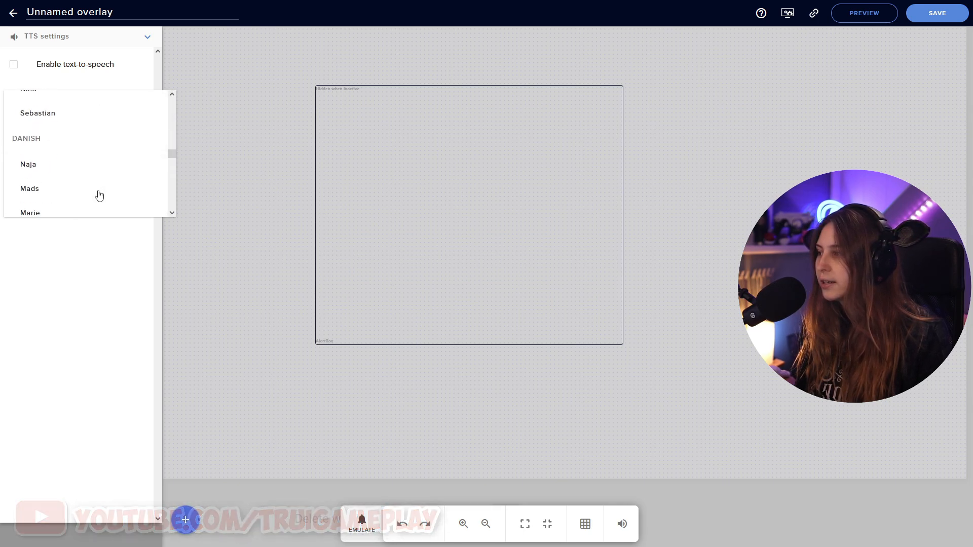
pyautogui.scroll(3, 97, 194)
pyautogui.scroll(3, 26, 155)
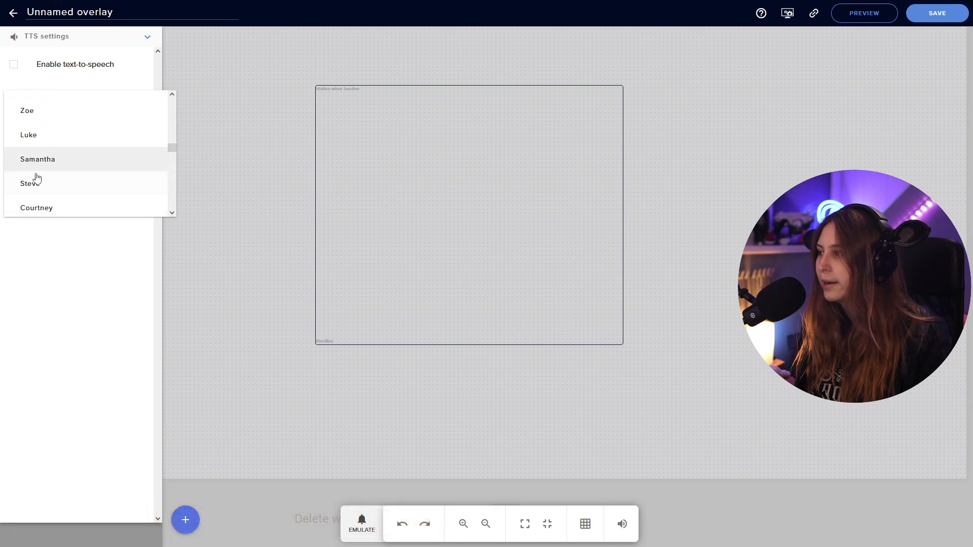
pyautogui.scroll(3, 35, 175)
pyautogui.scroll(3, 64, 151)
pyautogui.scroll(2, 65, 151)
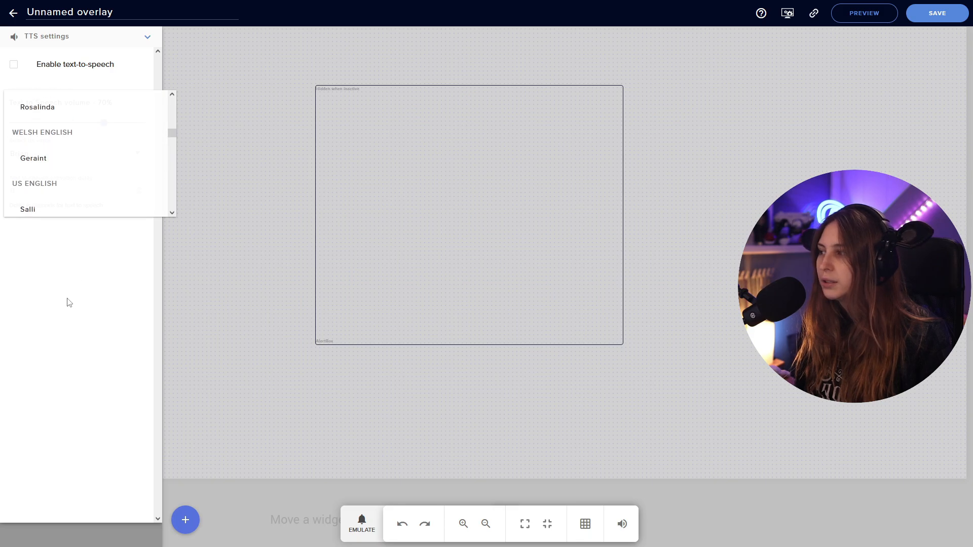
pyautogui.click(67, 303)
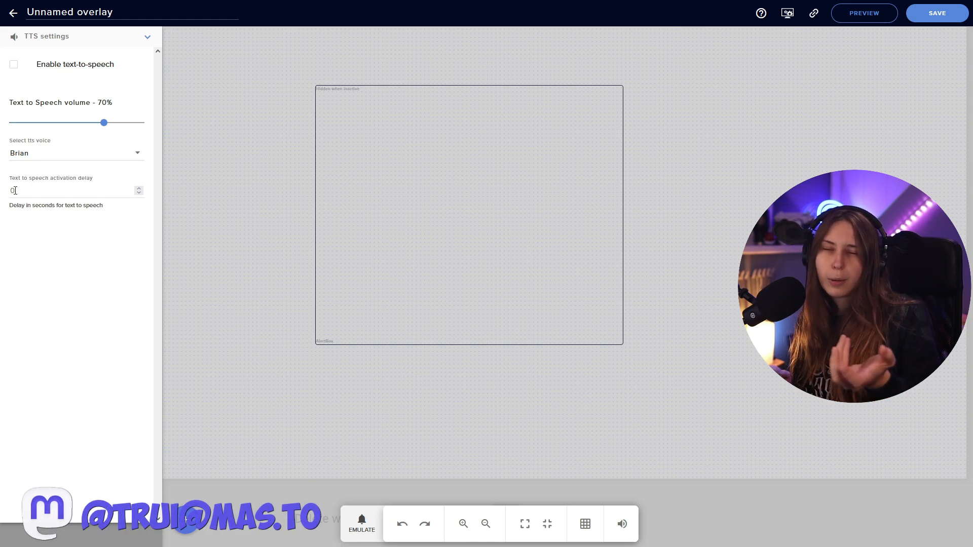
# Adjust the speech activation delay and expand the Text settings section.
pyautogui.click(11, 189)
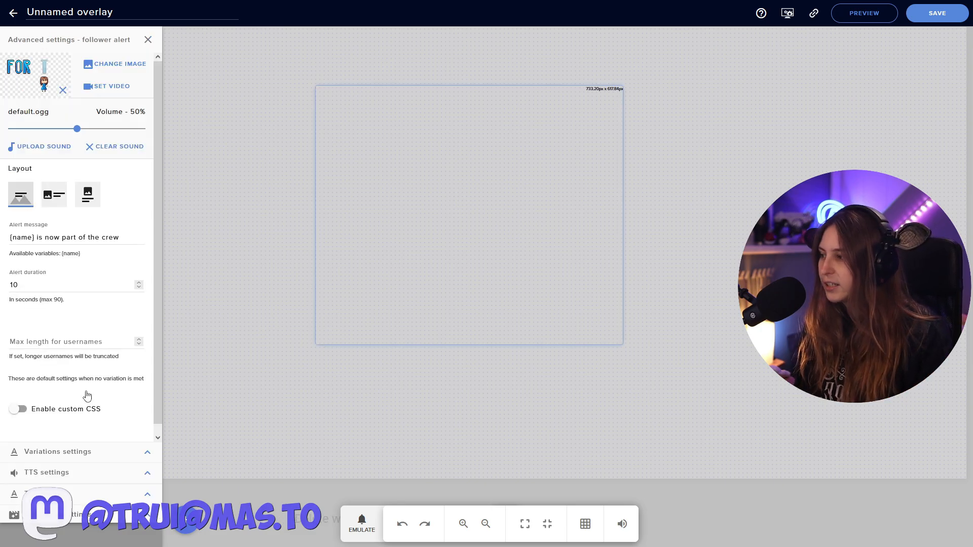
pyautogui.moveTo(11, 239); pyautogui.dragTo(131, 243)
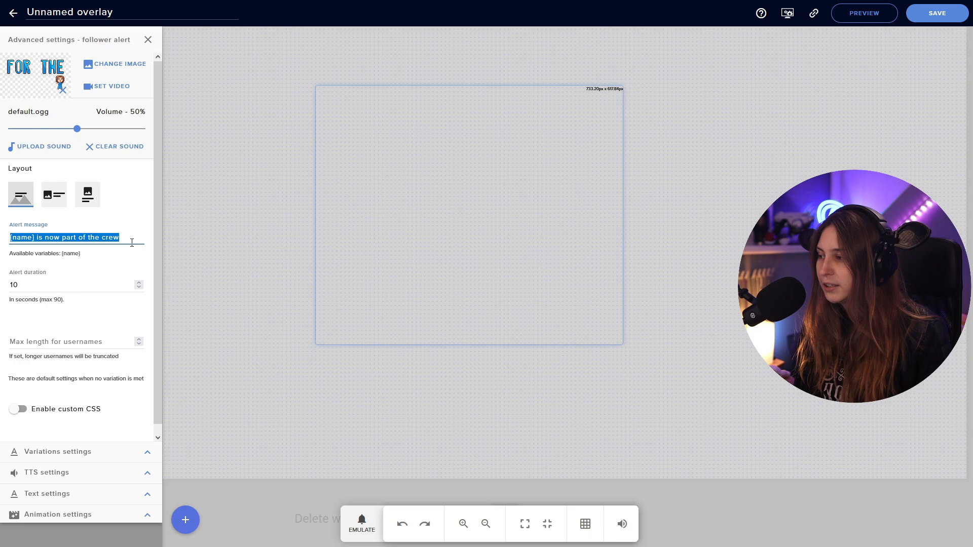
pyautogui.click(147, 493)
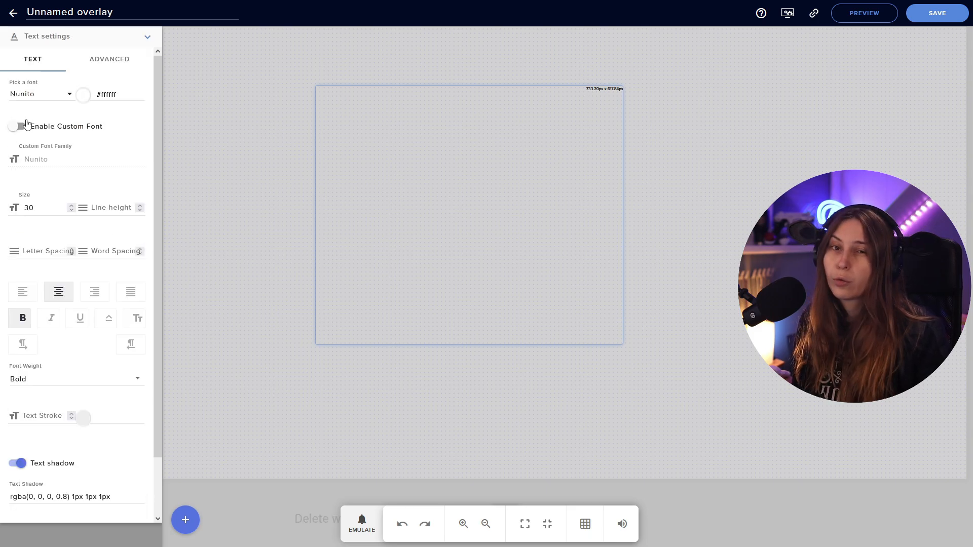
# Set the follower alert text font to Play in a red colour.
pyautogui.click(68, 95)
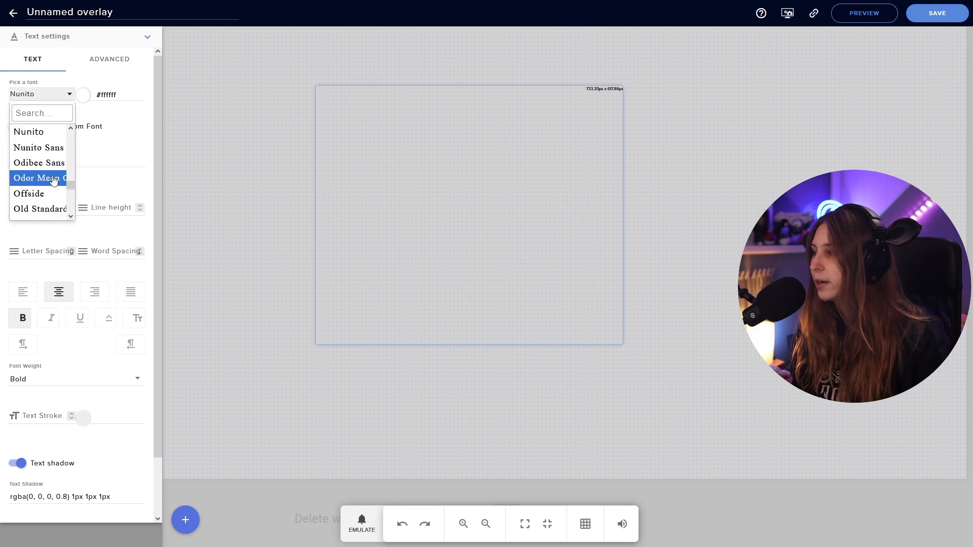
pyautogui.scroll(-10, 38, 168)
pyautogui.scroll(-5, 38, 167)
pyautogui.scroll(-5, 38, 167)
pyautogui.click(38, 163)
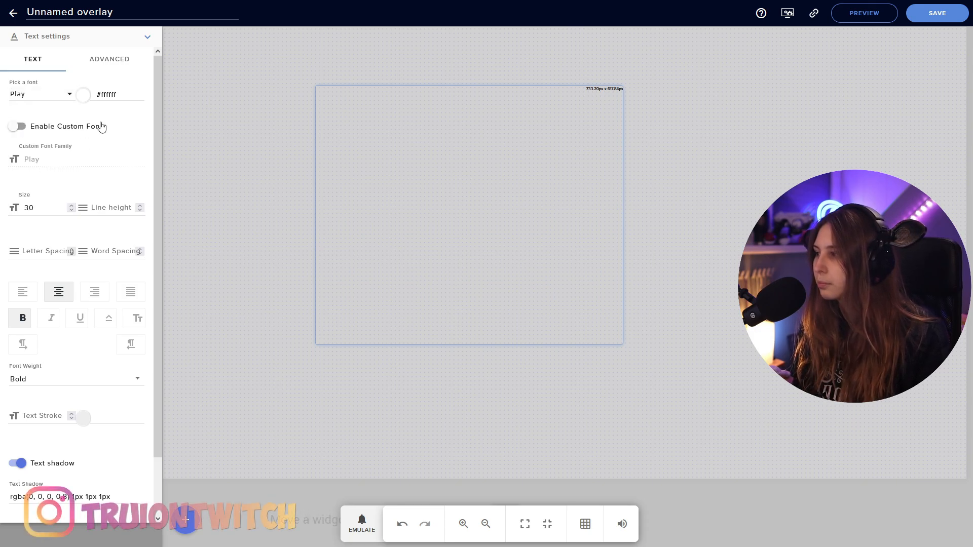
pyautogui.click(82, 95)
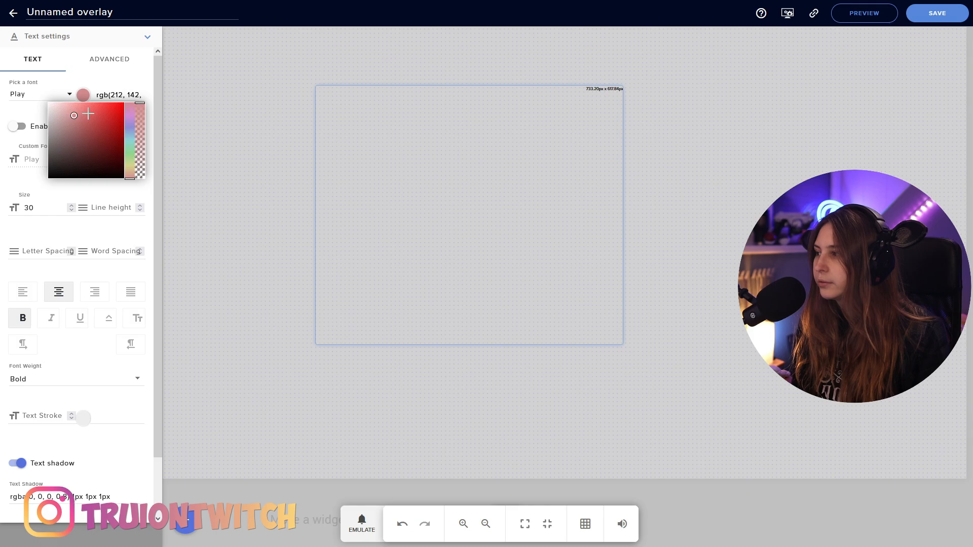
pyautogui.moveTo(69, 119); pyautogui.dragTo(107, 116)
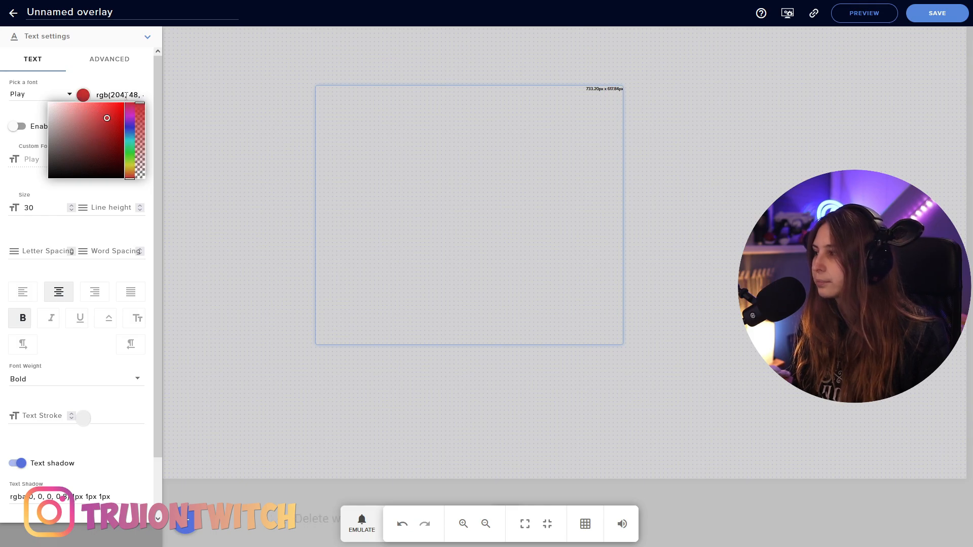
pyautogui.click(83, 193)
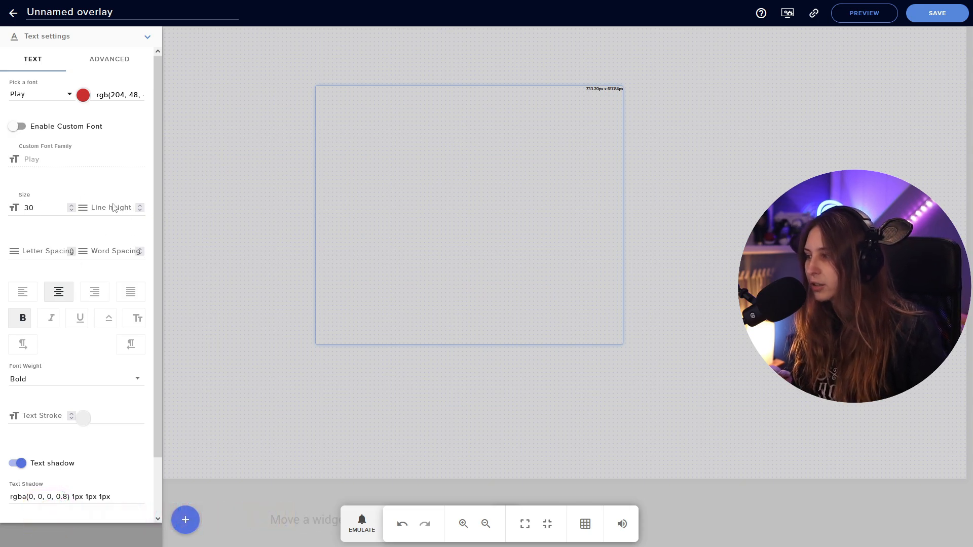
pyautogui.moveTo(161, 222); pyautogui.dragTo(163, 279)
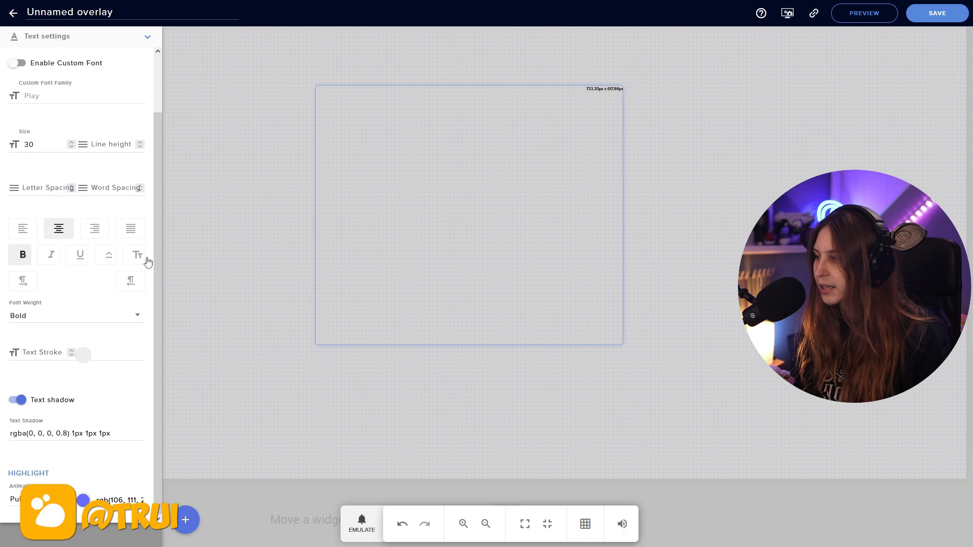
# Keep the weight Bold, turn the highlight animation off and review the advanced text tab.
pyautogui.click(34, 316)
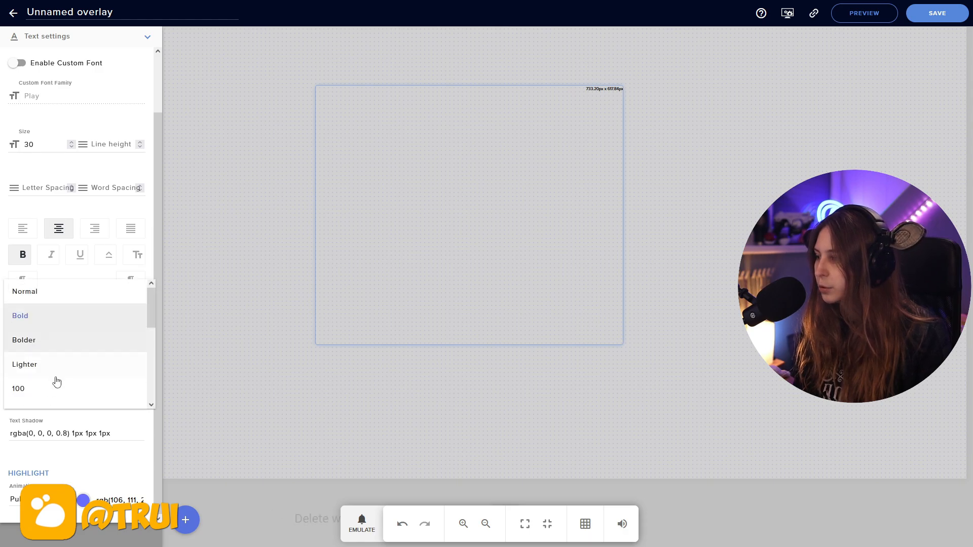
pyautogui.scroll(-5, 57, 381)
pyautogui.scroll(5, 57, 373)
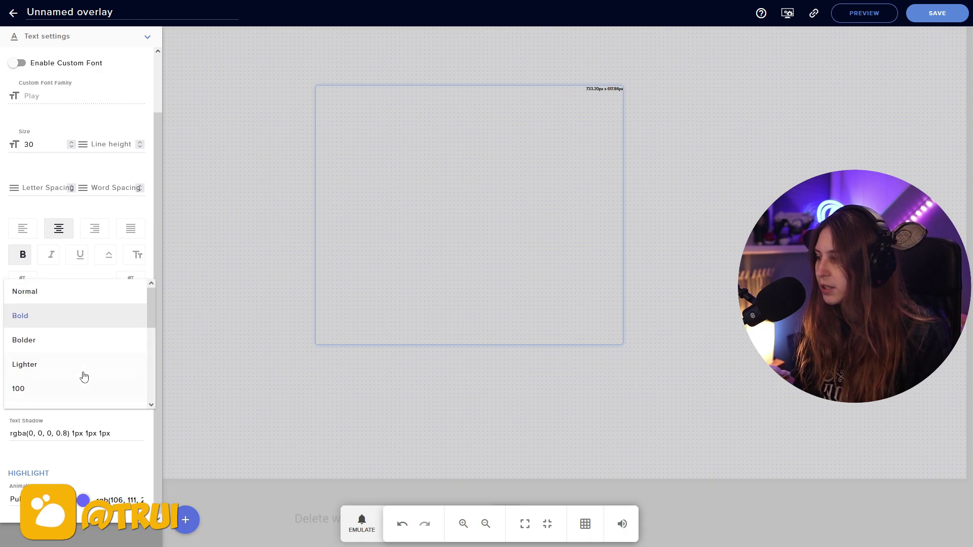
pyautogui.click(156, 250)
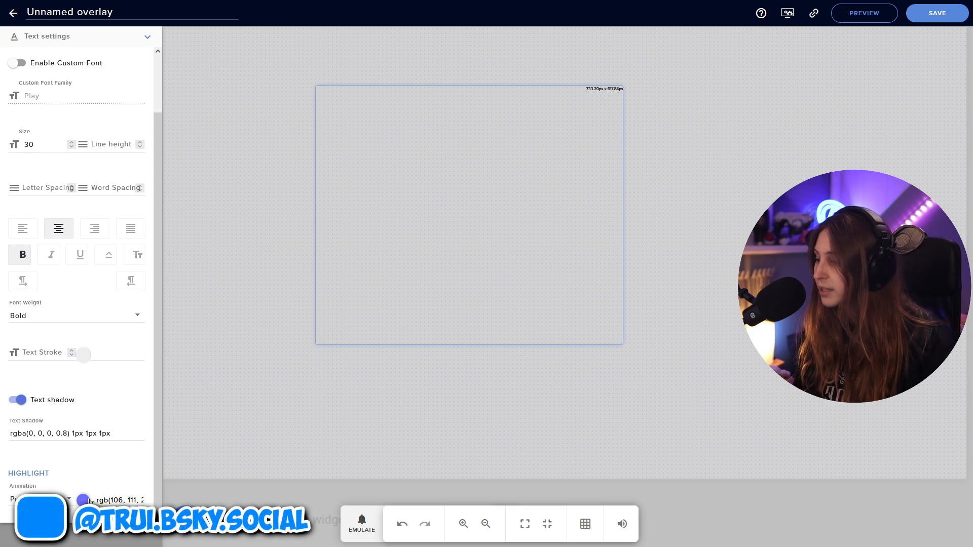
pyautogui.scroll(2, 111, 431)
pyautogui.scroll(-2, 117, 456)
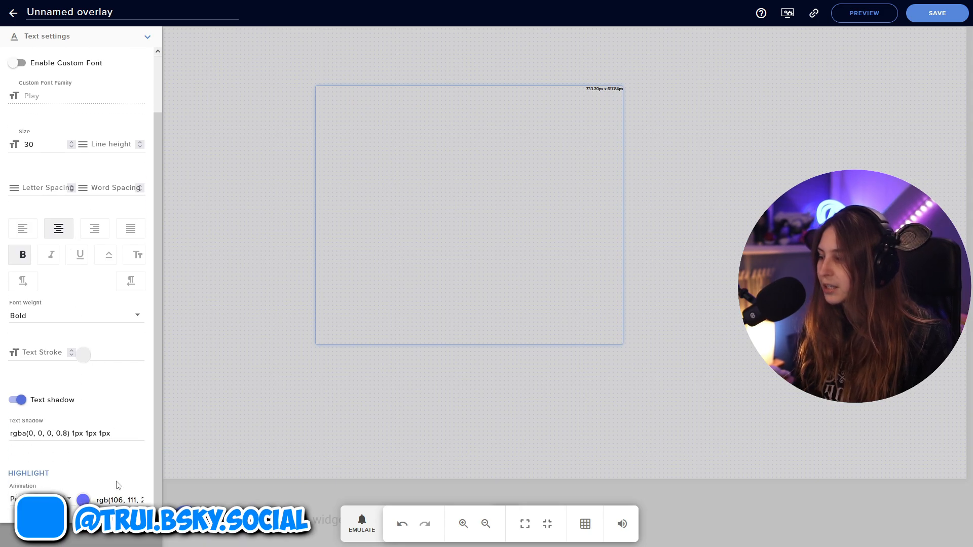
pyautogui.click(42, 499)
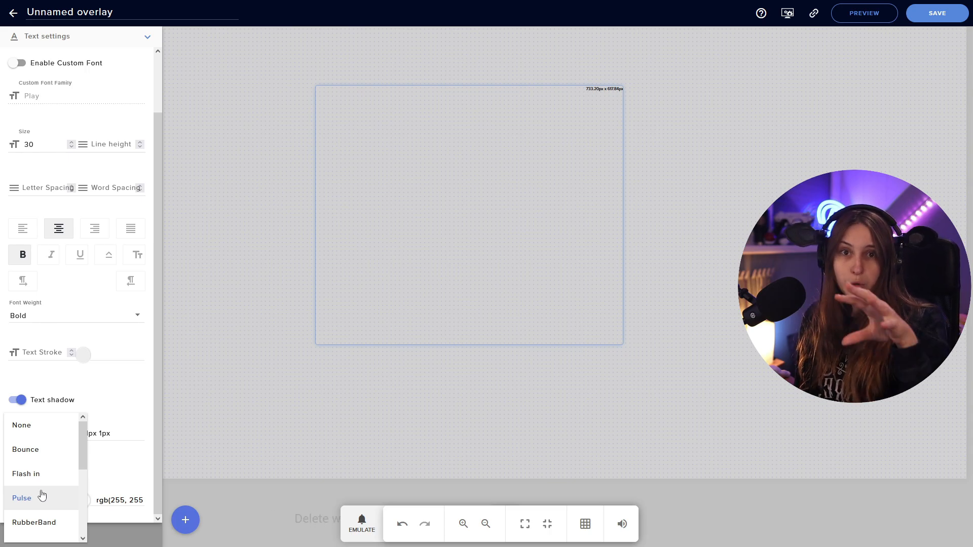
pyautogui.click(22, 426)
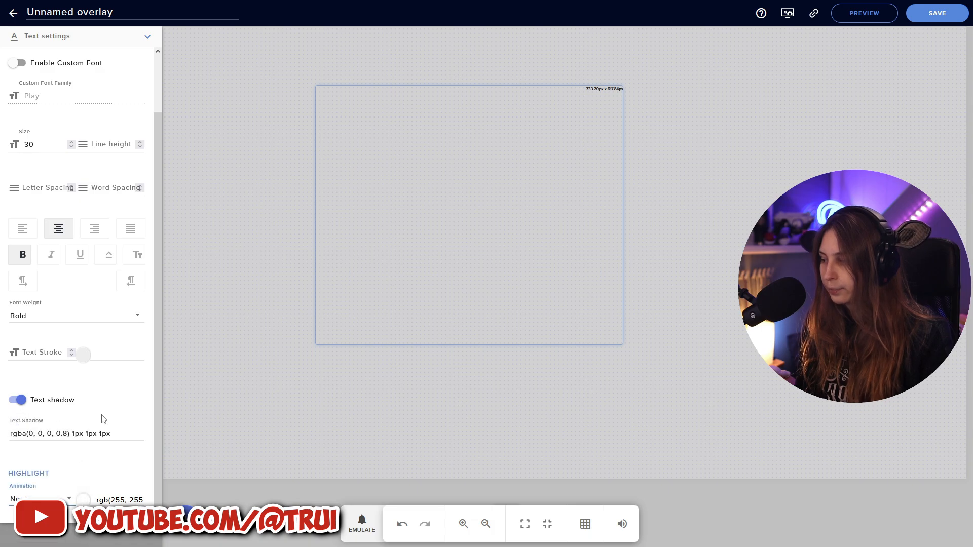
pyautogui.scroll(5, 76, 304)
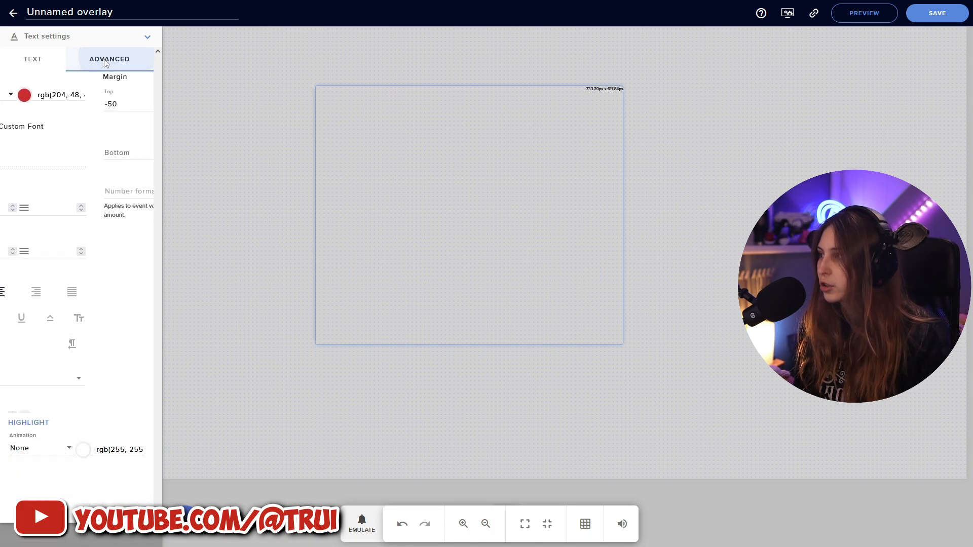
pyautogui.click(109, 59)
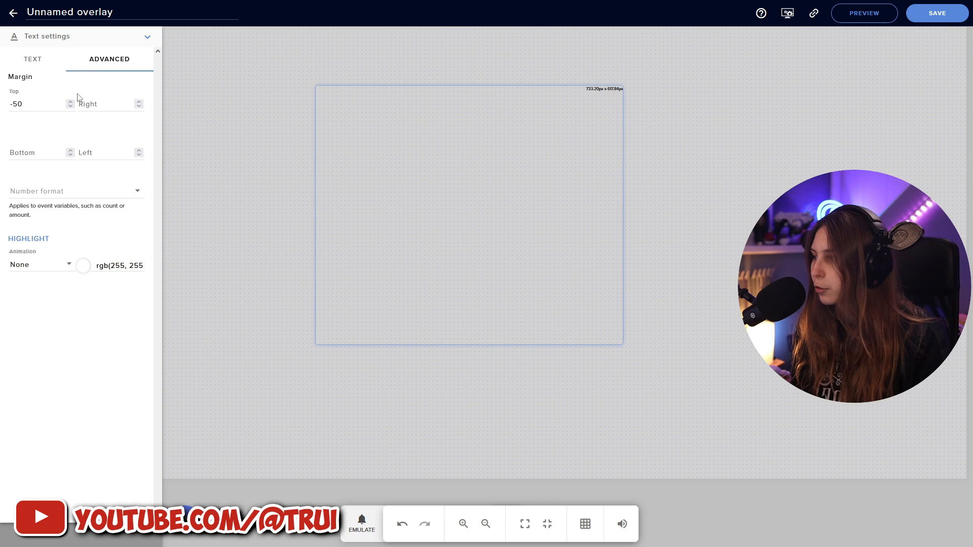
pyautogui.click(33, 58)
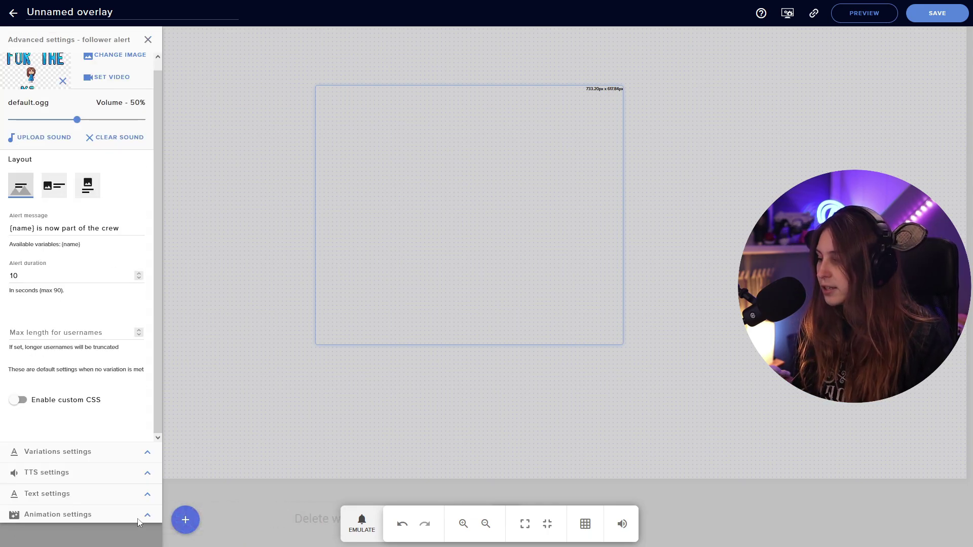
# Browse the alert and text enter animations, leaving them all at None.
pyautogui.click(146, 515)
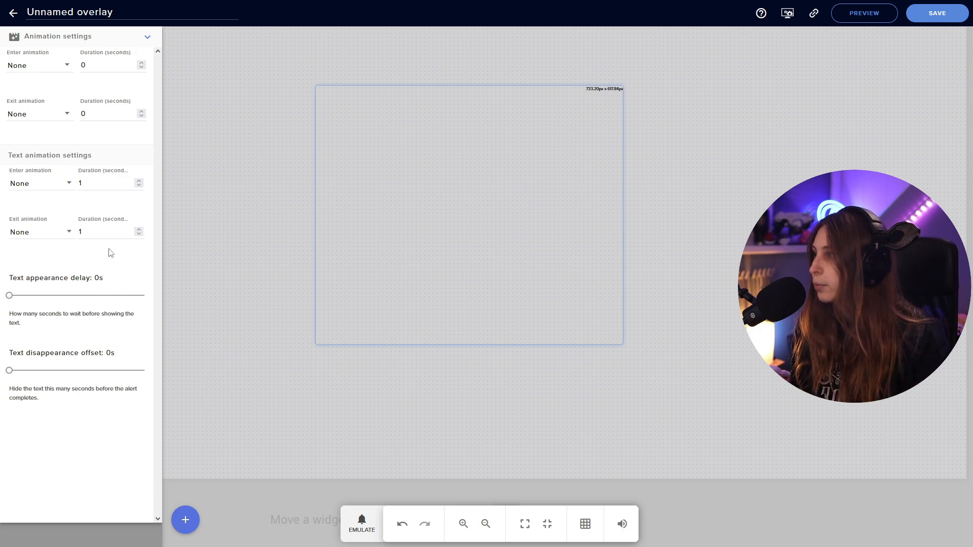
pyautogui.click(38, 65)
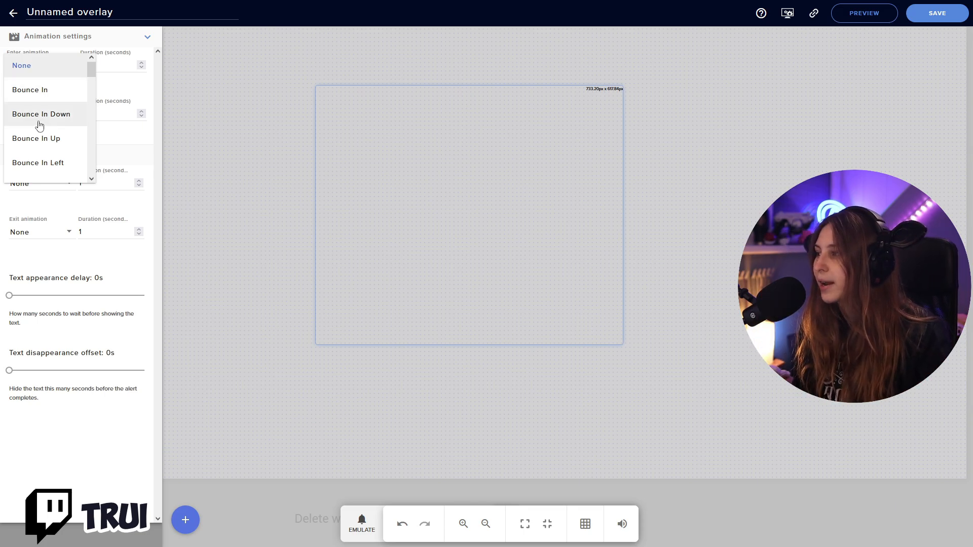
pyautogui.scroll(-4, 39, 144)
pyautogui.scroll(-3, 38, 145)
pyautogui.click(90, 453)
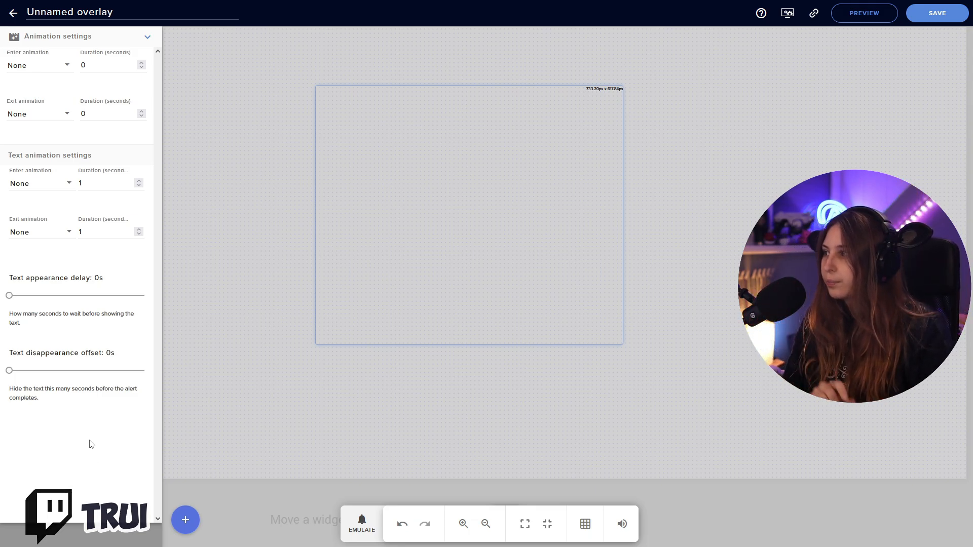
pyautogui.click(39, 65)
pyautogui.scroll(-4, 45, 145)
pyautogui.scroll(-4, 46, 145)
pyautogui.scroll(-4, 51, 149)
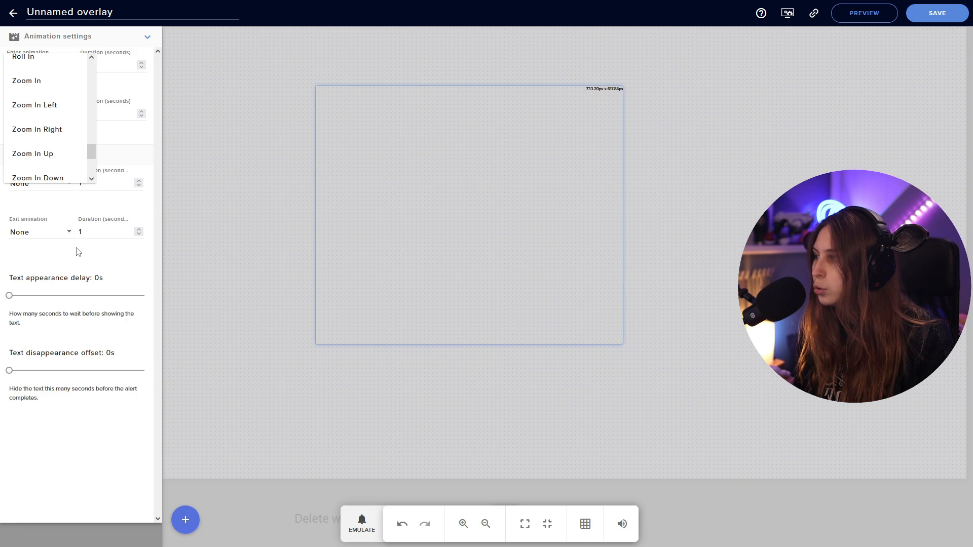
pyautogui.click(120, 267)
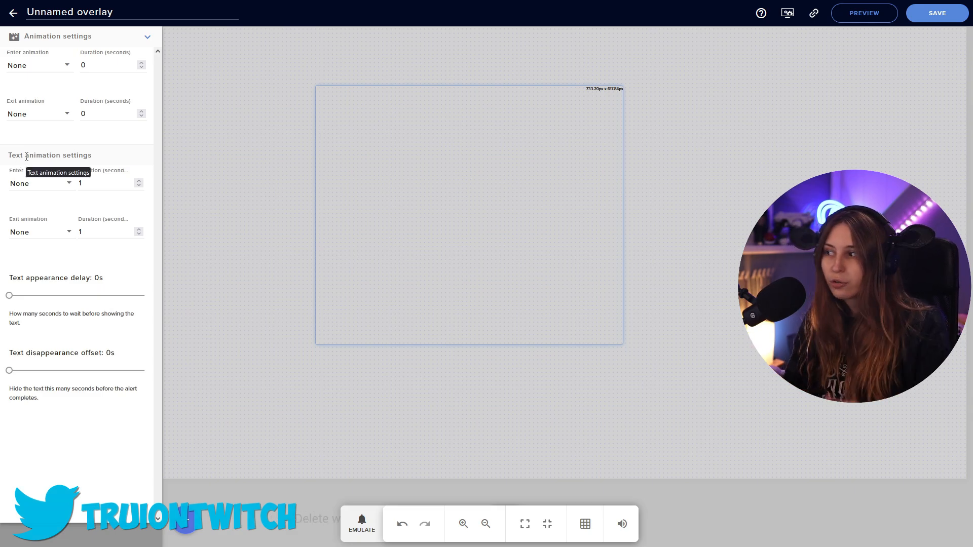
pyautogui.click(23, 183)
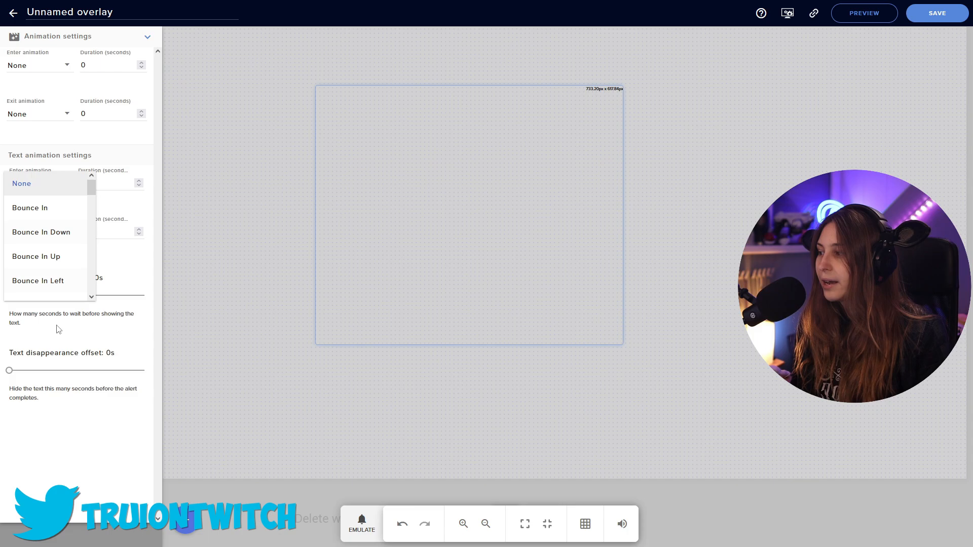
pyautogui.press('Escape')
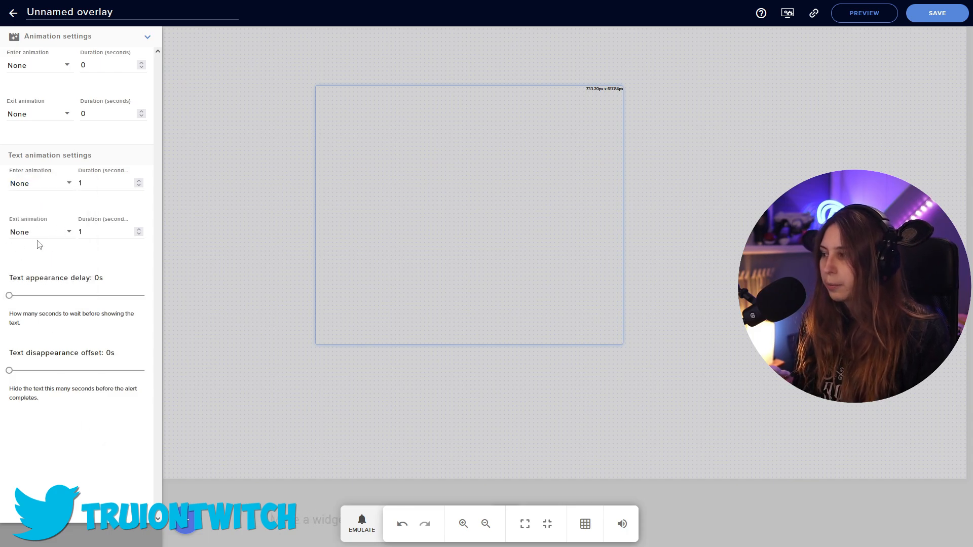
# Leave text appearance delay and disappearance offset at 0s and close the follower alert settings.
pyautogui.moveTo(11, 296)
pyautogui.mouseDown()
pyautogui.moveTo(21, 296)
pyautogui.moveTo(10, 296)
pyautogui.mouseUp()
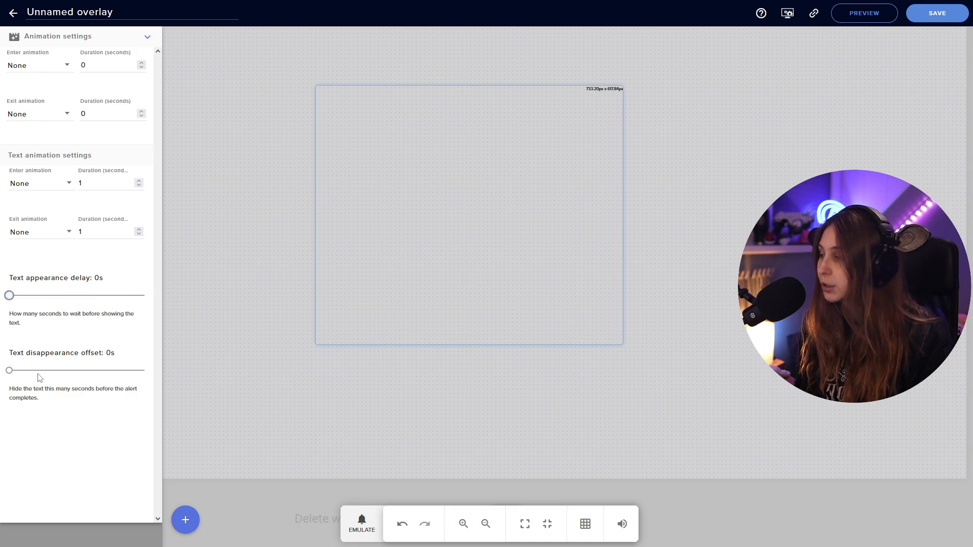
pyautogui.moveTo(10, 371)
pyautogui.mouseDown()
pyautogui.moveTo(127, 371)
pyautogui.moveTo(9, 371)
pyautogui.mouseUp()
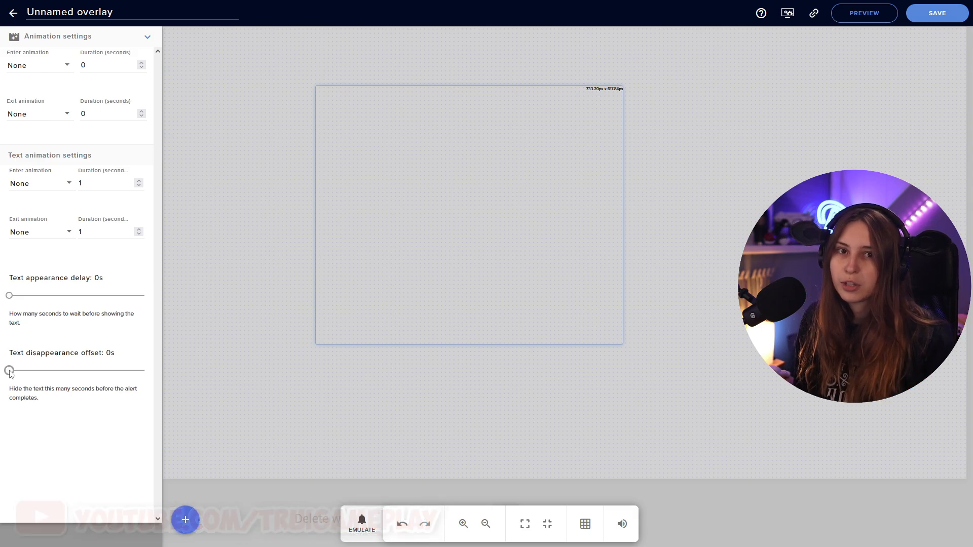
pyautogui.scroll(10, 77, 304)
pyautogui.click(362, 522)
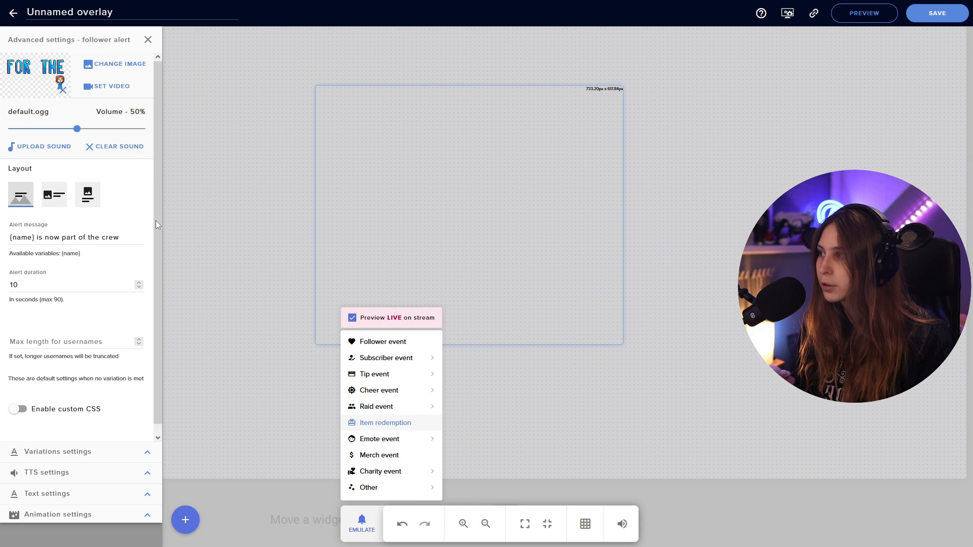
pyautogui.click(139, 46)
pyautogui.click(147, 39)
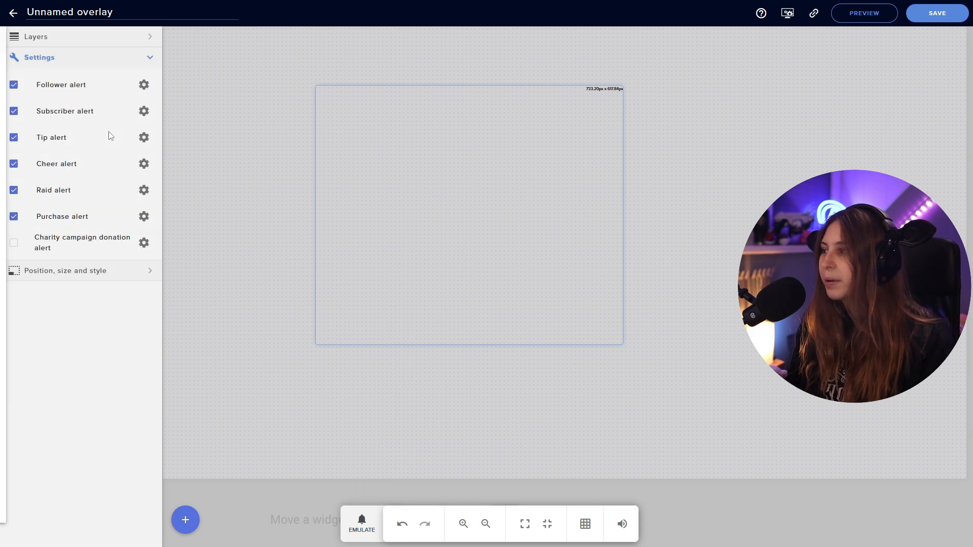
# Review the subscriber alert's '{name} just subscribed!' message and peek at its variations section.
pyautogui.click(143, 111)
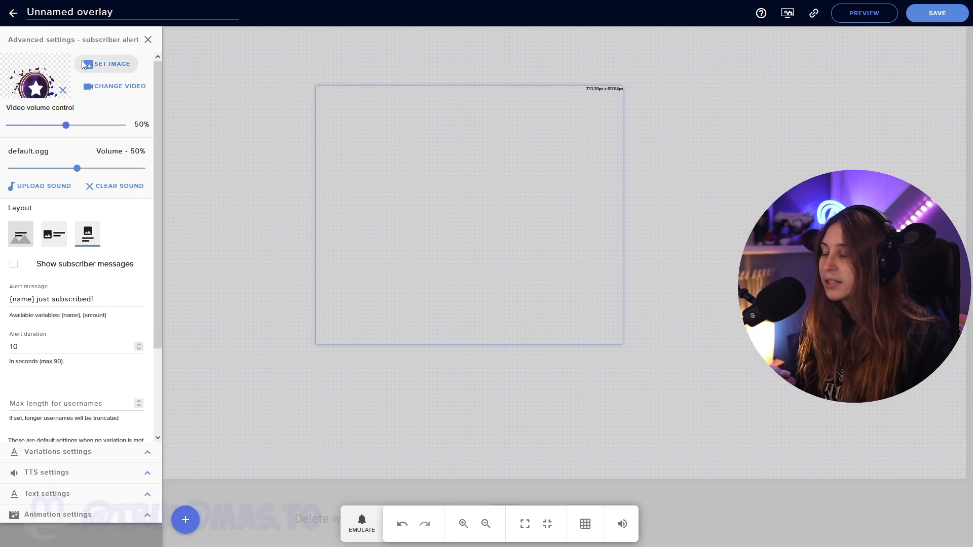
pyautogui.scroll(-1, 76, 229)
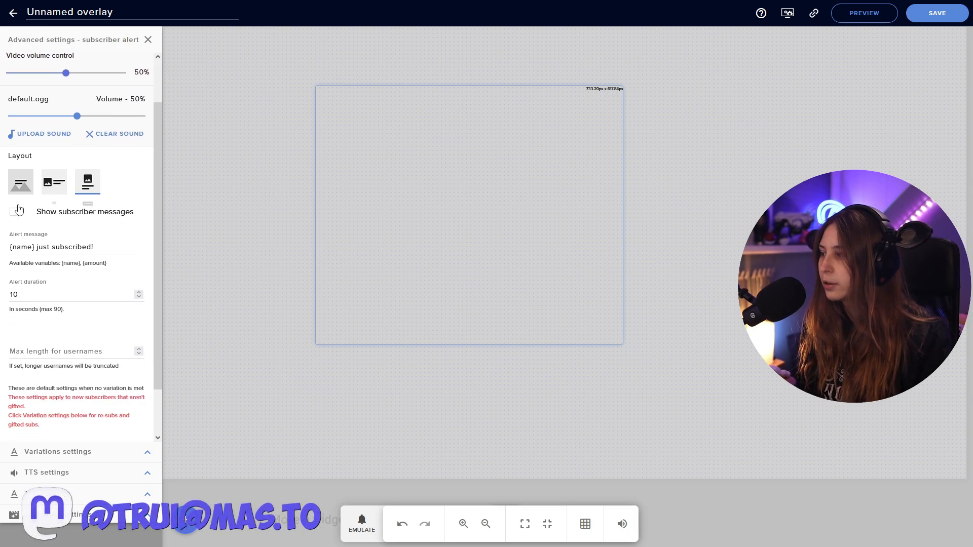
pyautogui.moveTo(102, 248); pyautogui.dragTo(36, 247)
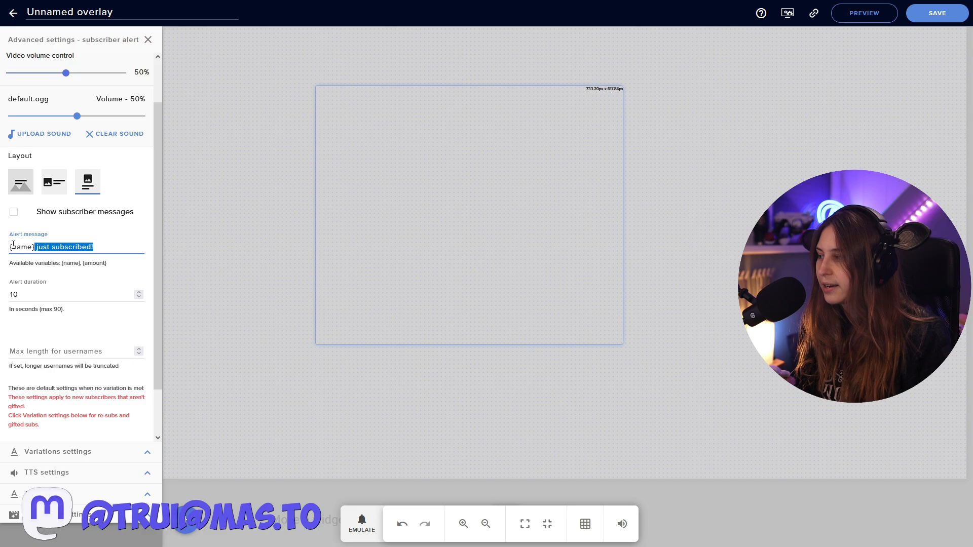
pyautogui.click(37, 246)
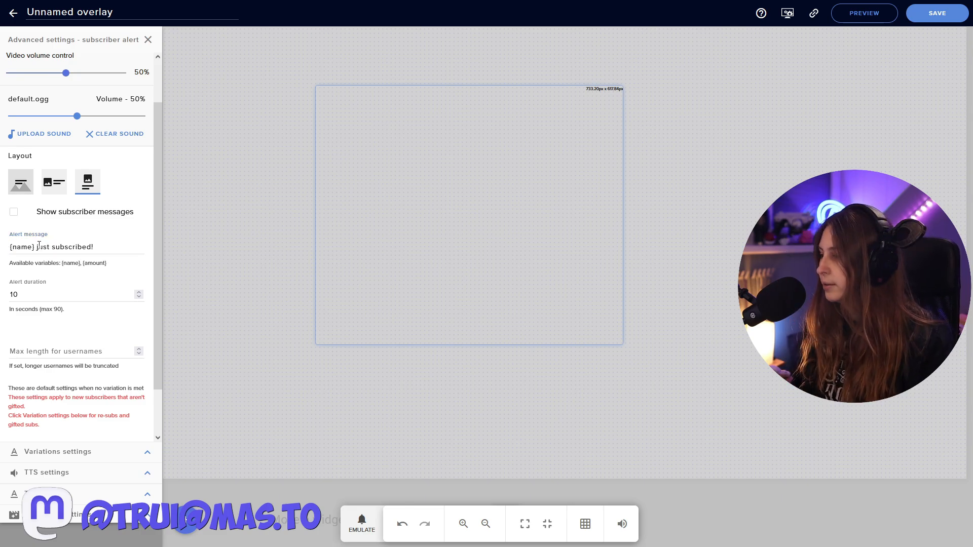
pyautogui.scroll(-1, 99, 290)
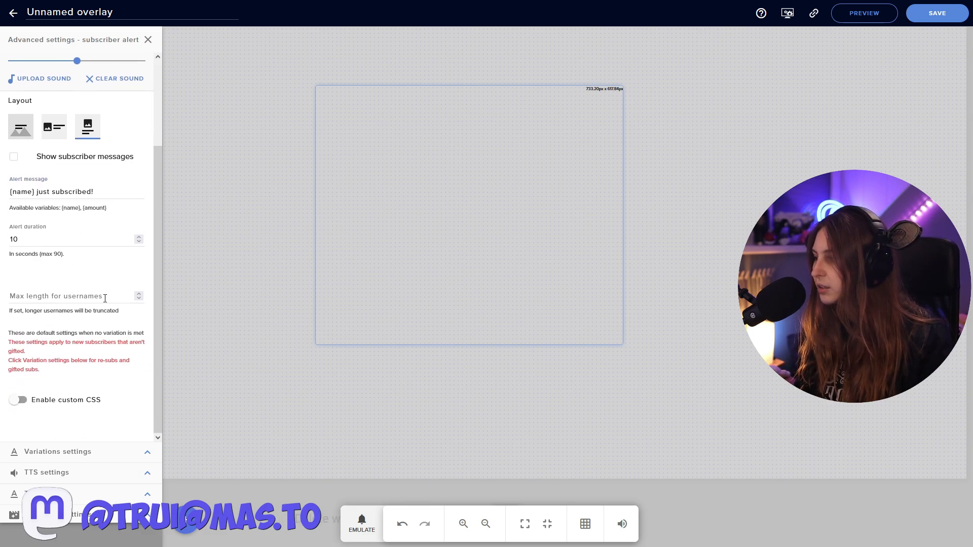
pyautogui.click(64, 454)
pyautogui.click(147, 37)
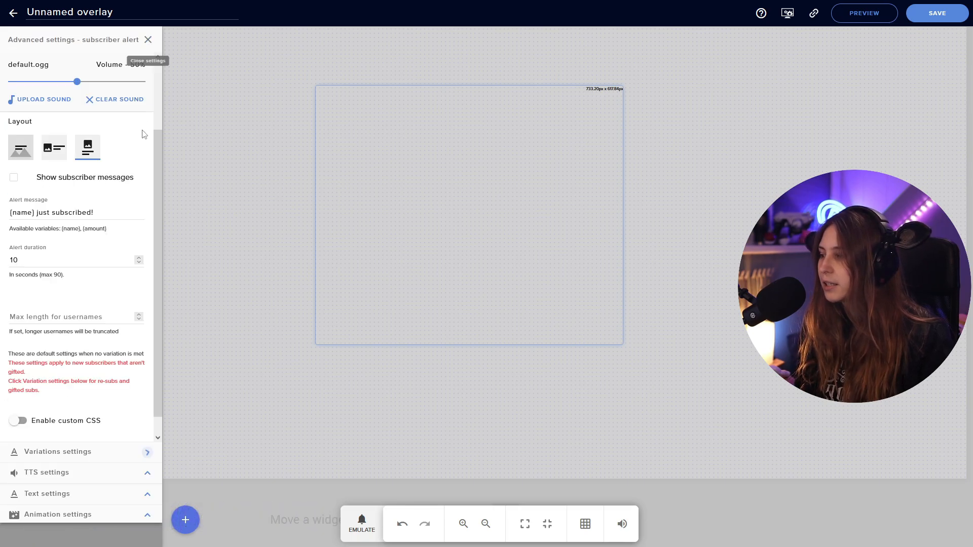
# Expand the subscriber variations and start adding a new variation.
pyautogui.click(129, 450)
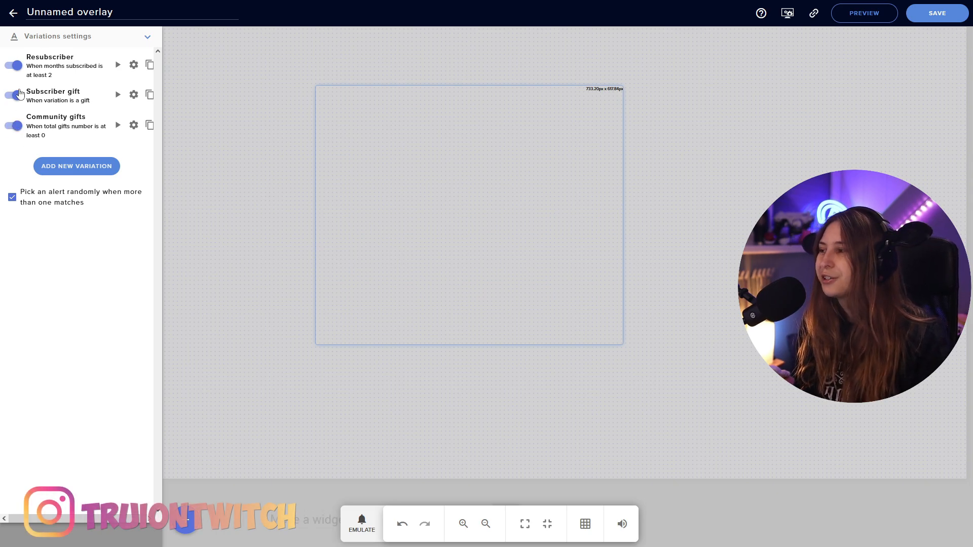
pyautogui.click(73, 166)
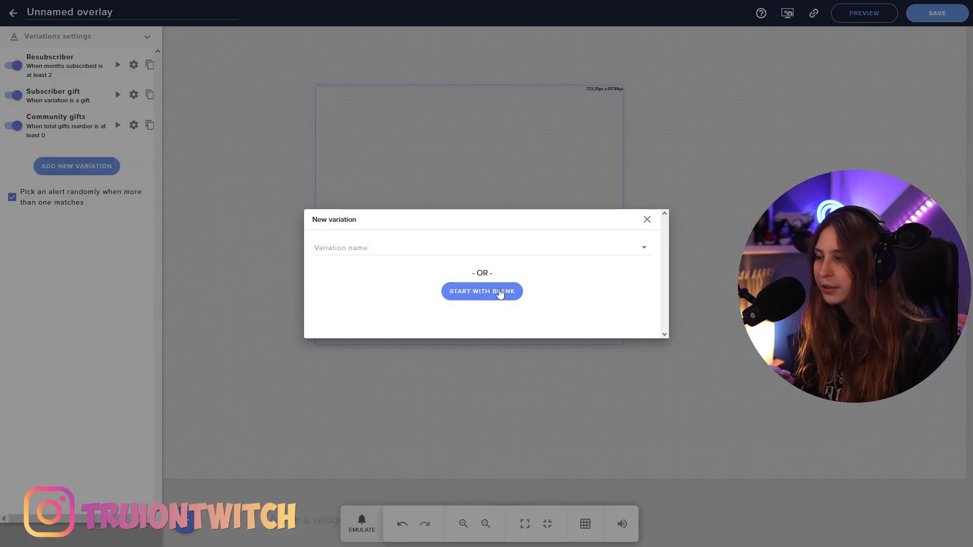
# Build a blank subscriber variation triggered at or above a set number of months subscribed.
pyautogui.click(499, 293)
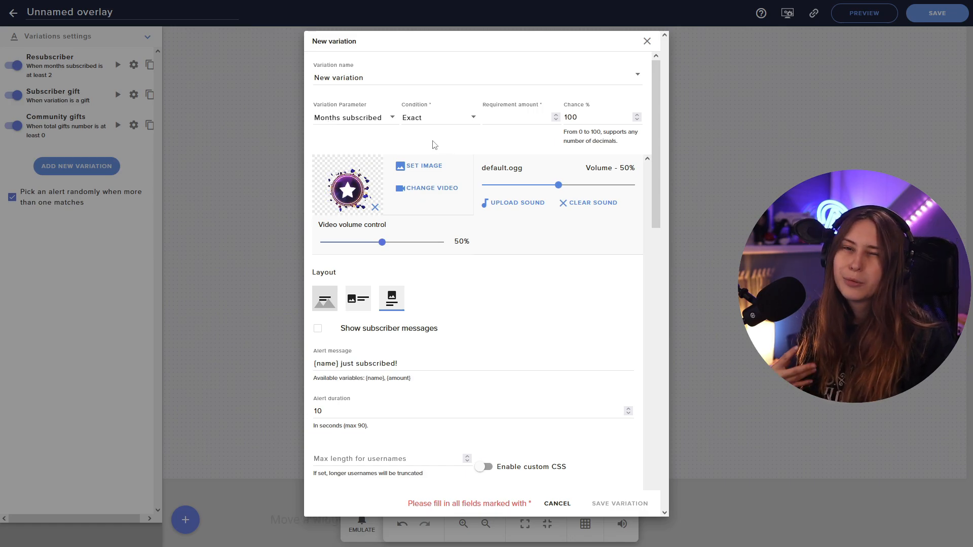
pyautogui.click(387, 119)
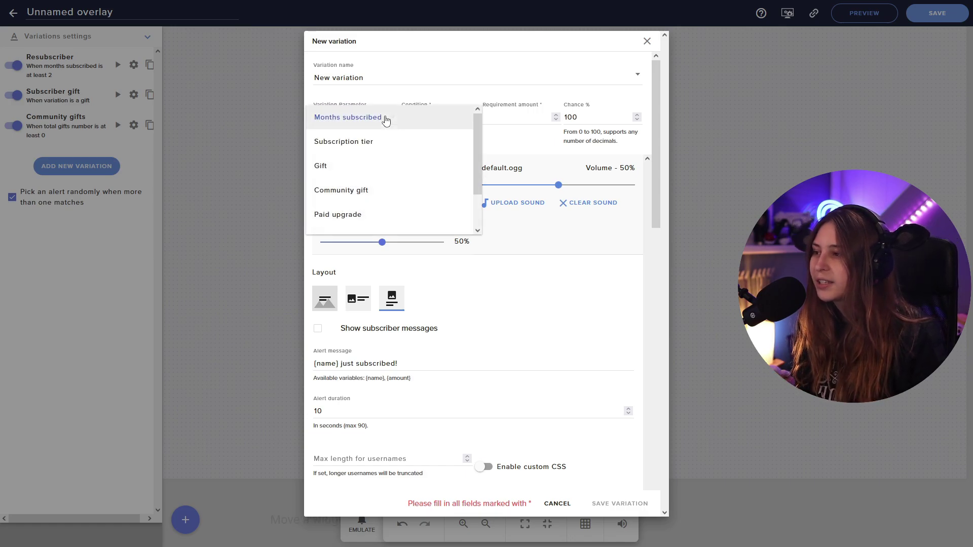
pyautogui.click(328, 122)
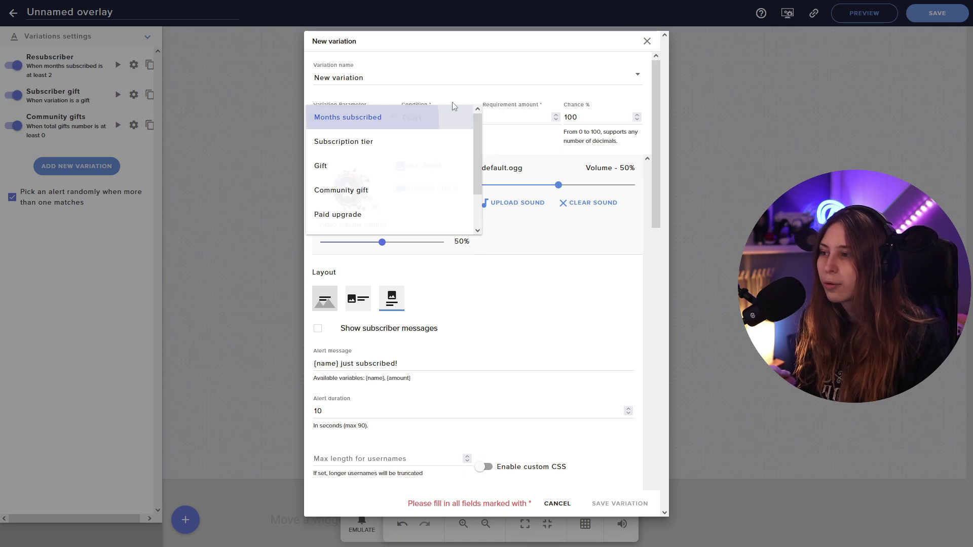
pyautogui.click(506, 122)
pyautogui.write('6')
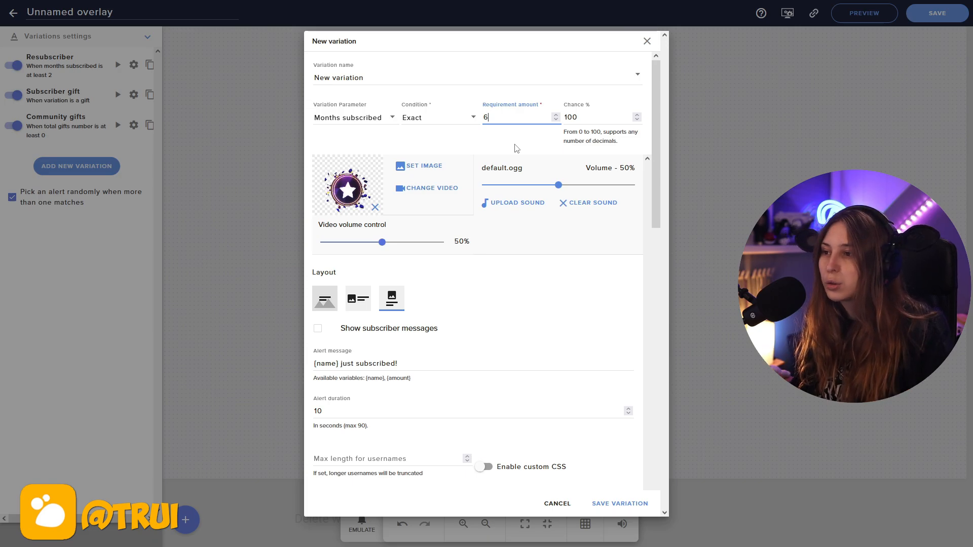
pyautogui.click(437, 118)
pyautogui.click(426, 142)
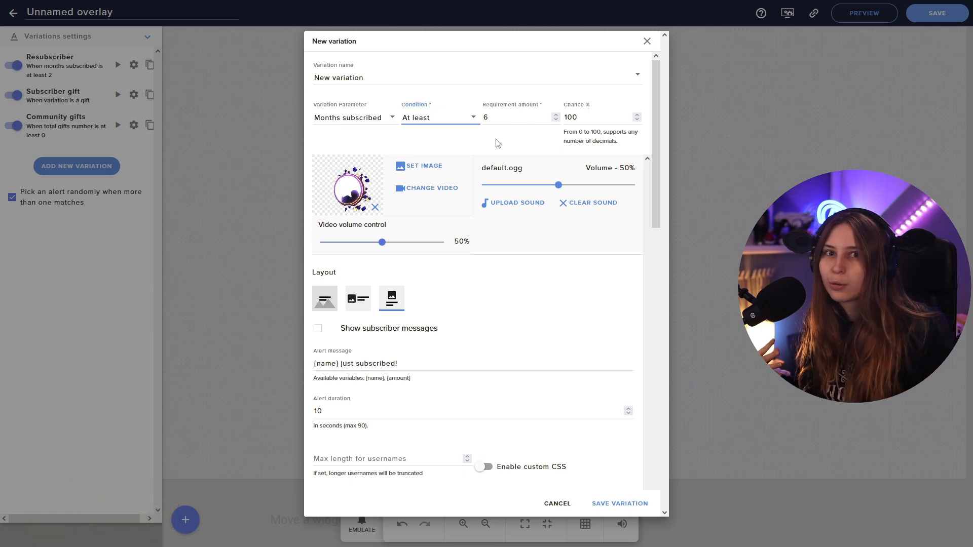
pyautogui.click(339, 122)
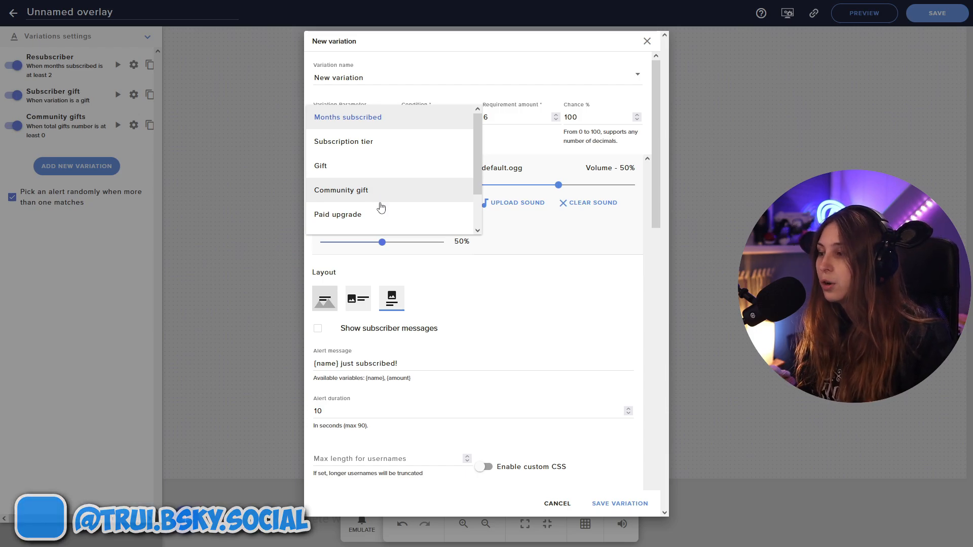
pyautogui.scroll(-2, 374, 201)
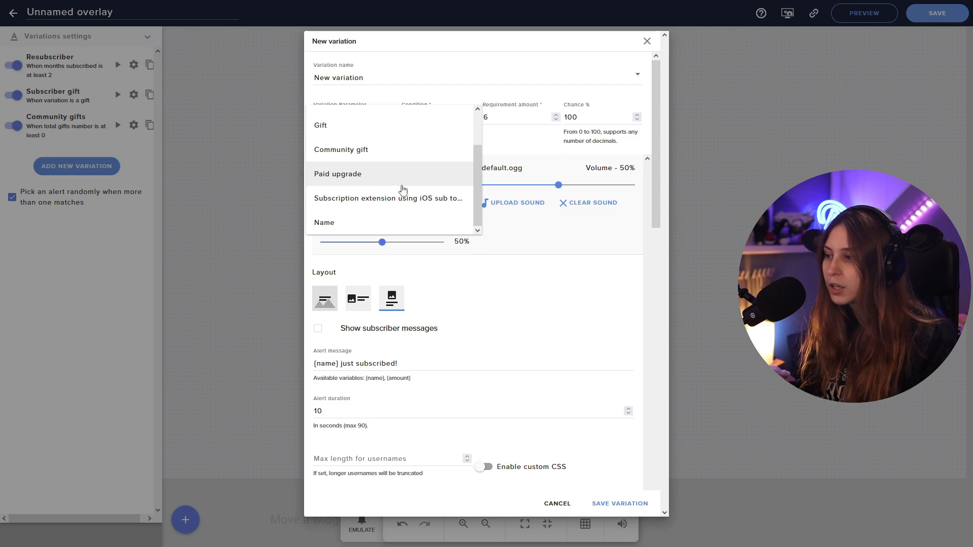
pyautogui.scroll(2, 403, 188)
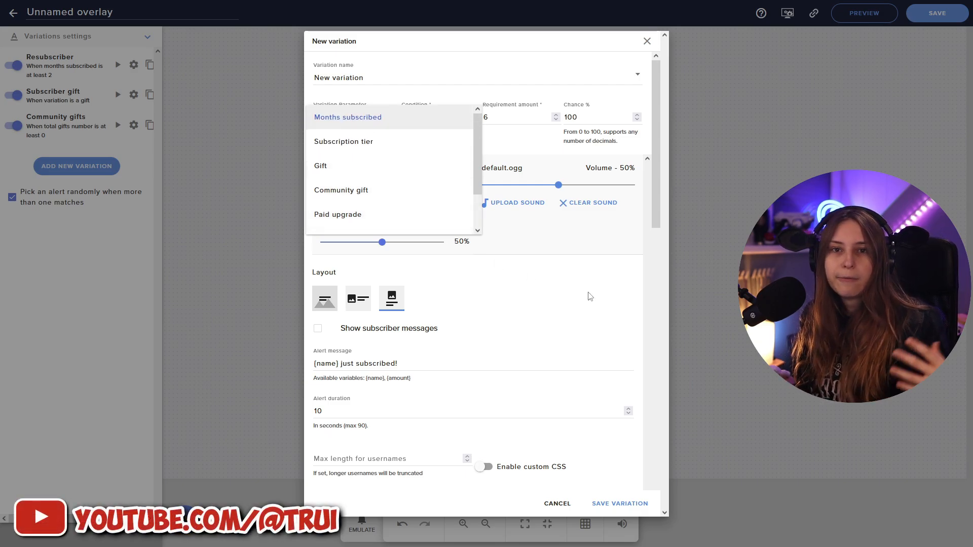
pyautogui.click(591, 242)
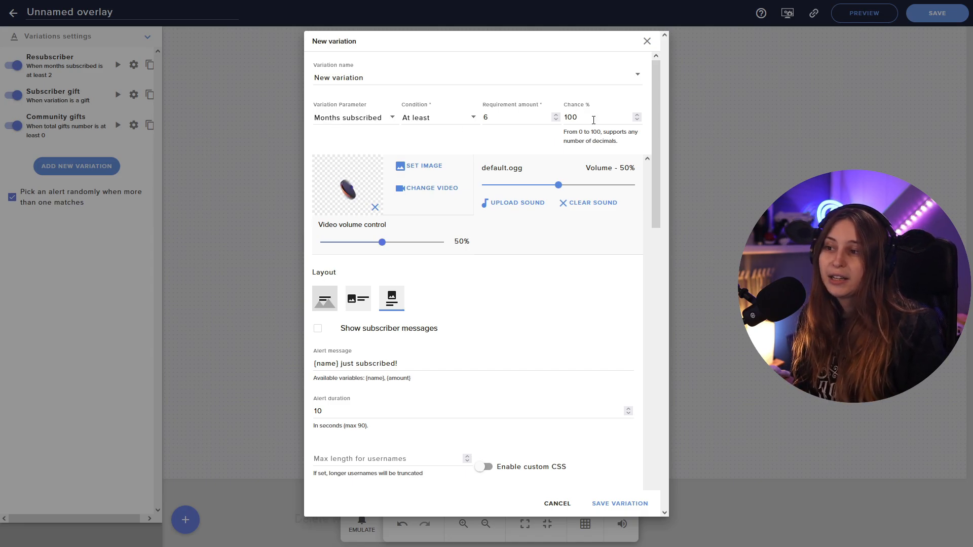
# Lower the variation's Chance % from 100 to 50 and leave the subscriber alert's settings.
pyautogui.click(344, 135)
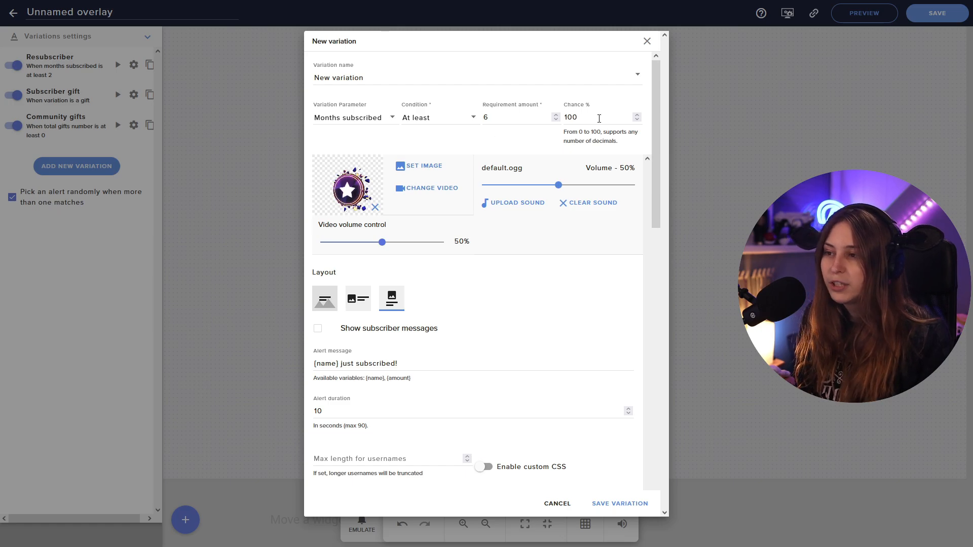
pyautogui.moveTo(599, 118); pyautogui.dragTo(542, 120)
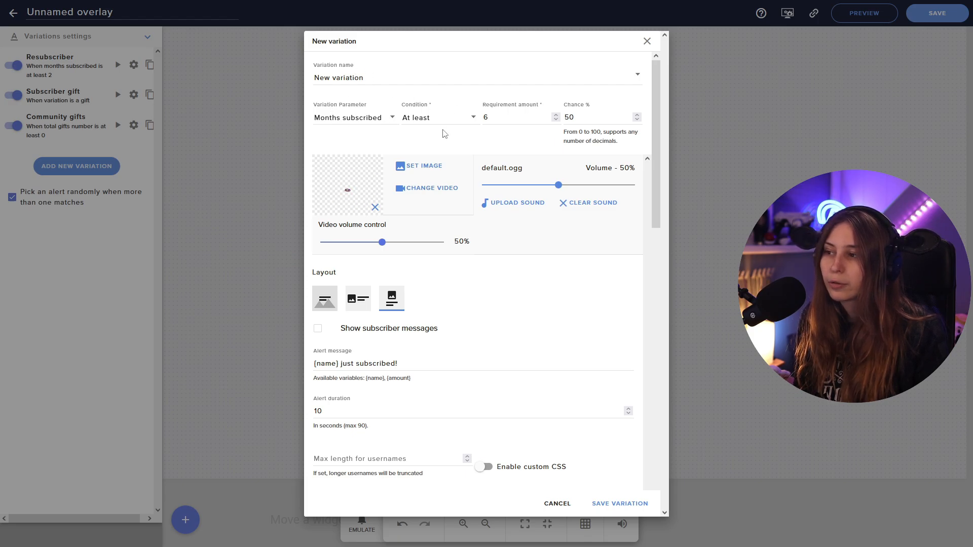
pyautogui.doubleClick(586, 115)
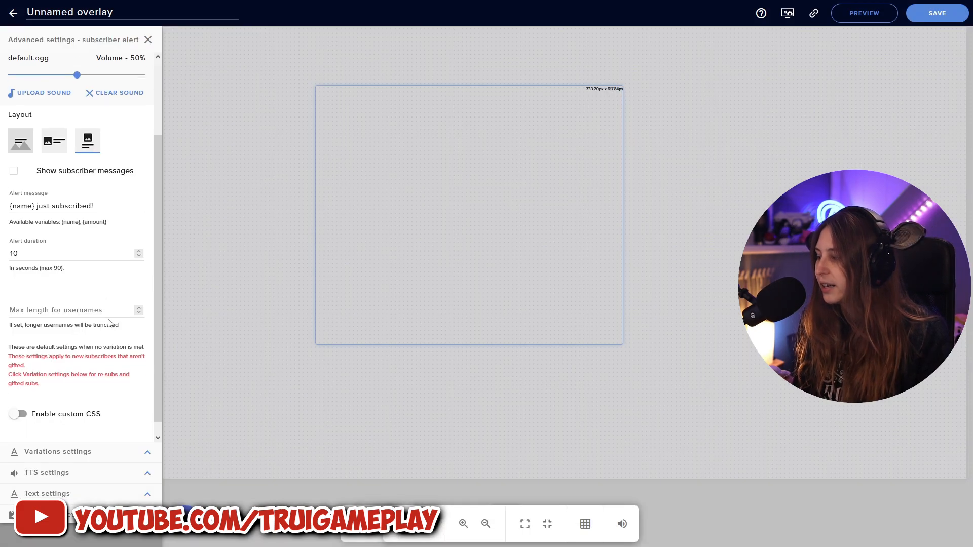
pyautogui.click(147, 38)
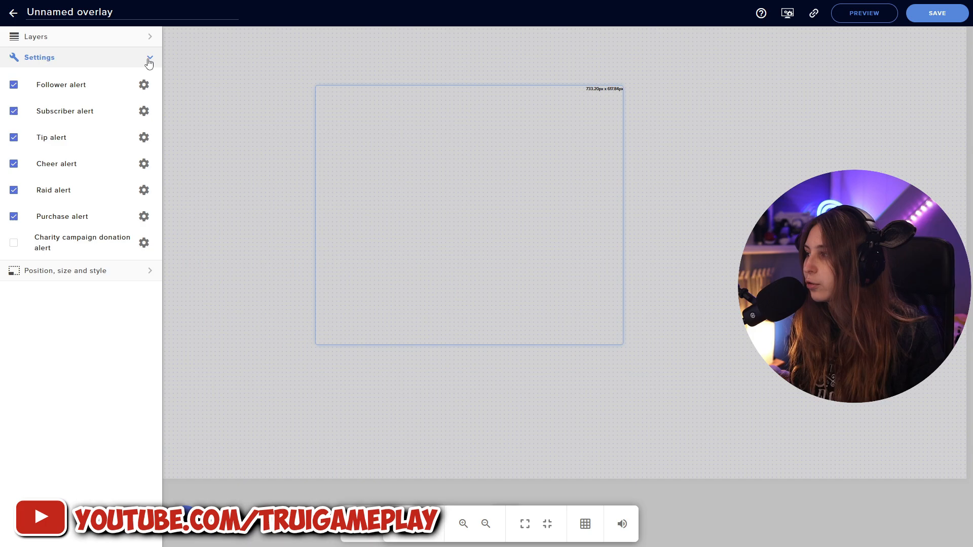
# Start a blank tip variation keeping Amount as its parameter.
pyautogui.click(144, 138)
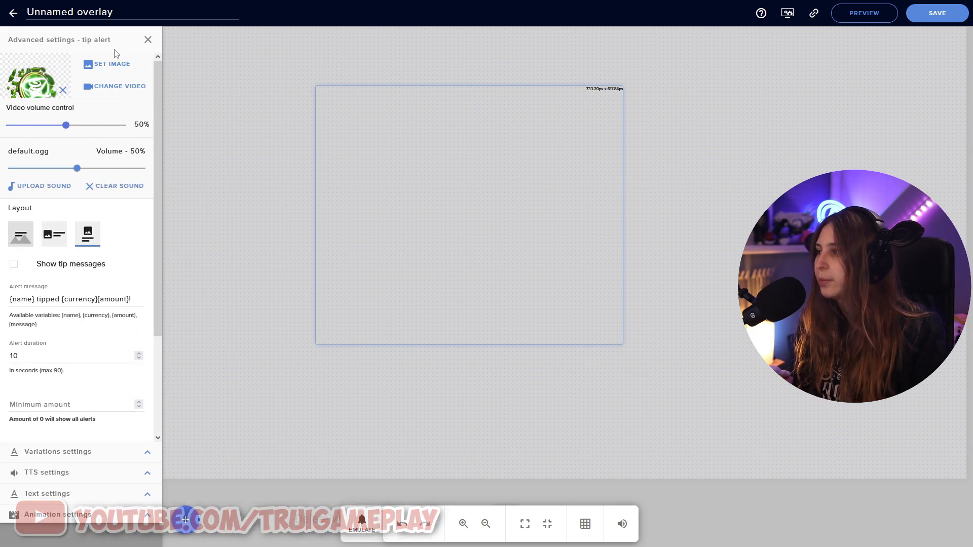
pyautogui.click(147, 451)
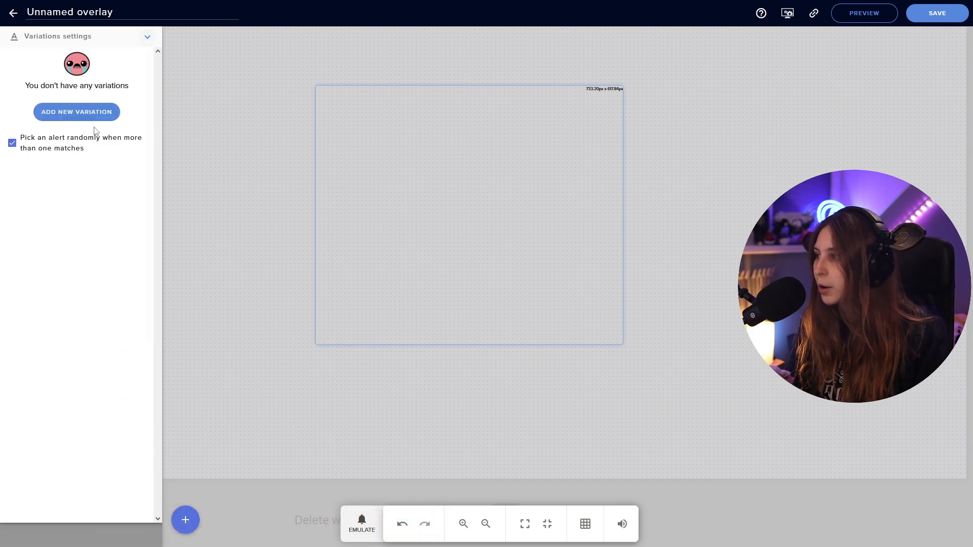
pyautogui.click(76, 112)
pyautogui.press('Return')
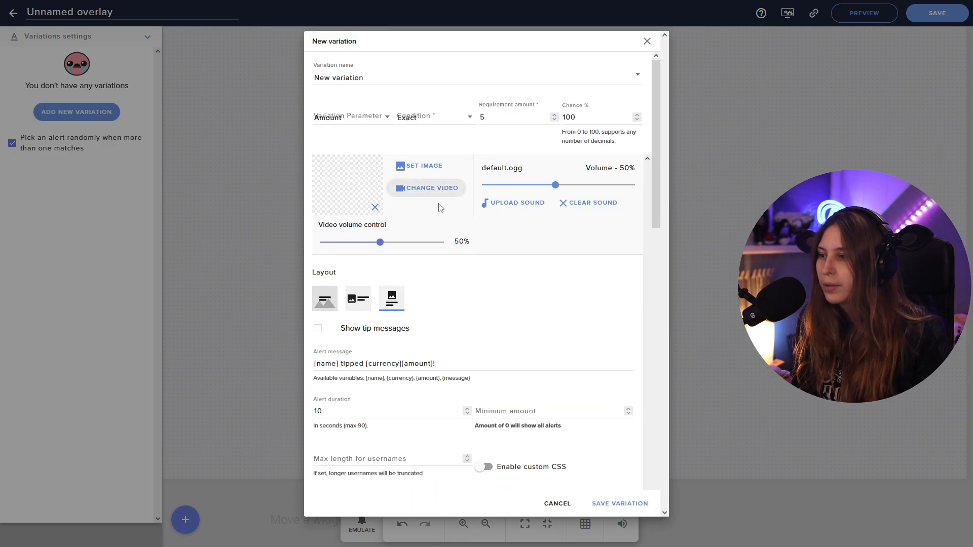
pyautogui.click(378, 120)
pyautogui.click(448, 120)
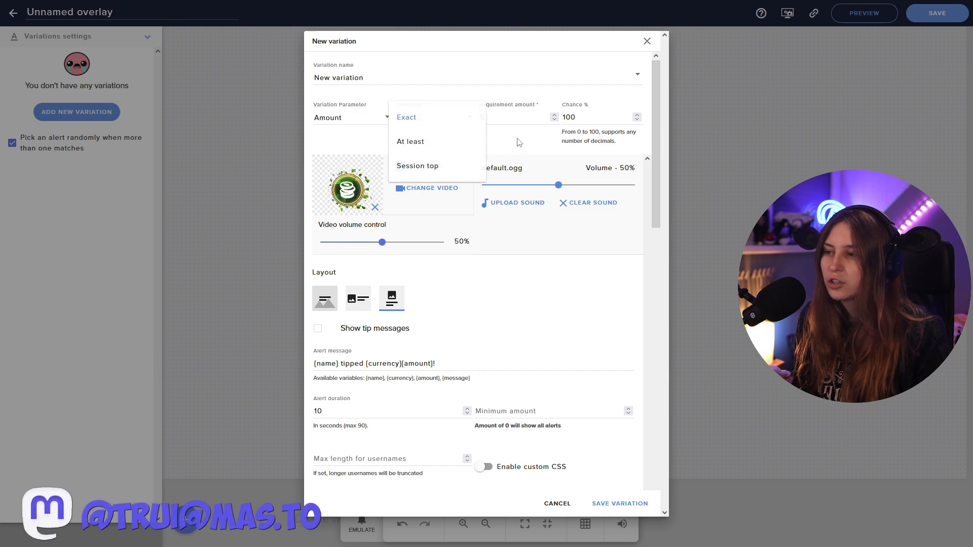
# Require an Exact amount of 6.66, then discard the draft variation.
pyautogui.click(518, 117)
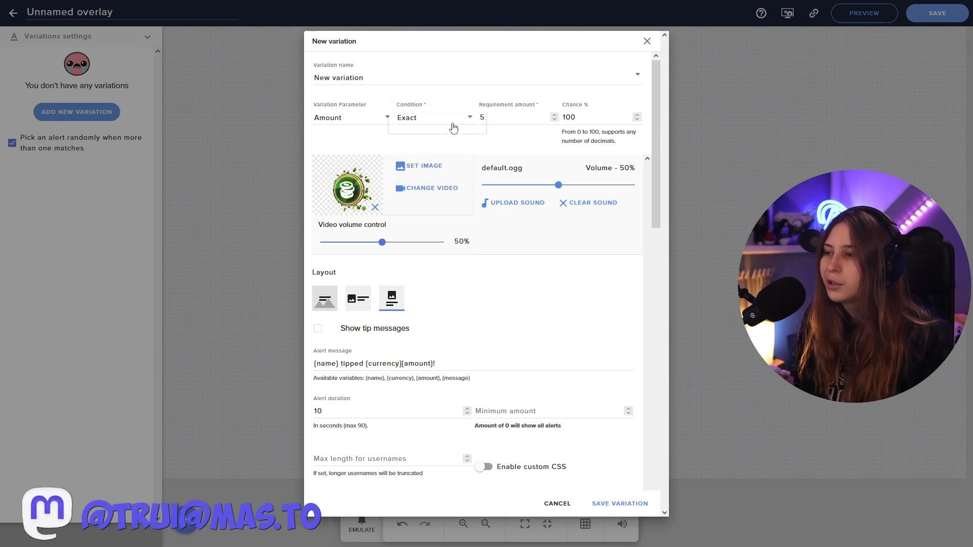
pyautogui.click(448, 118)
pyautogui.click(406, 117)
pyautogui.doubleClick(481, 118)
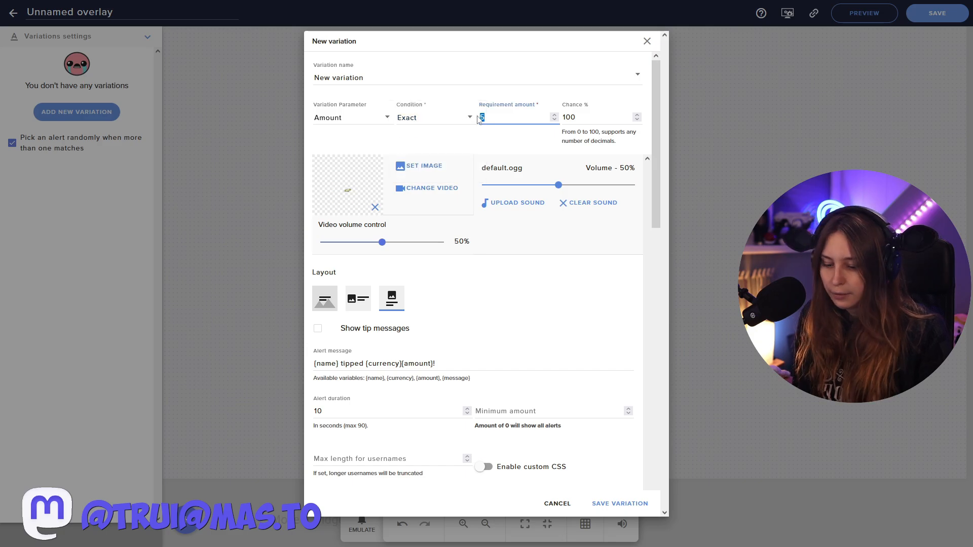
pyautogui.write('6.66')
pyautogui.click(493, 137)
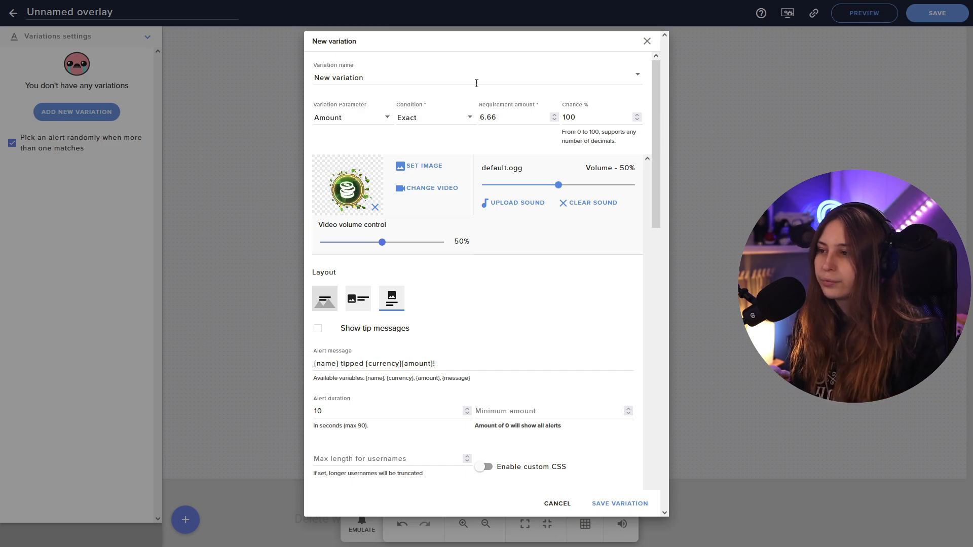
pyautogui.click(647, 42)
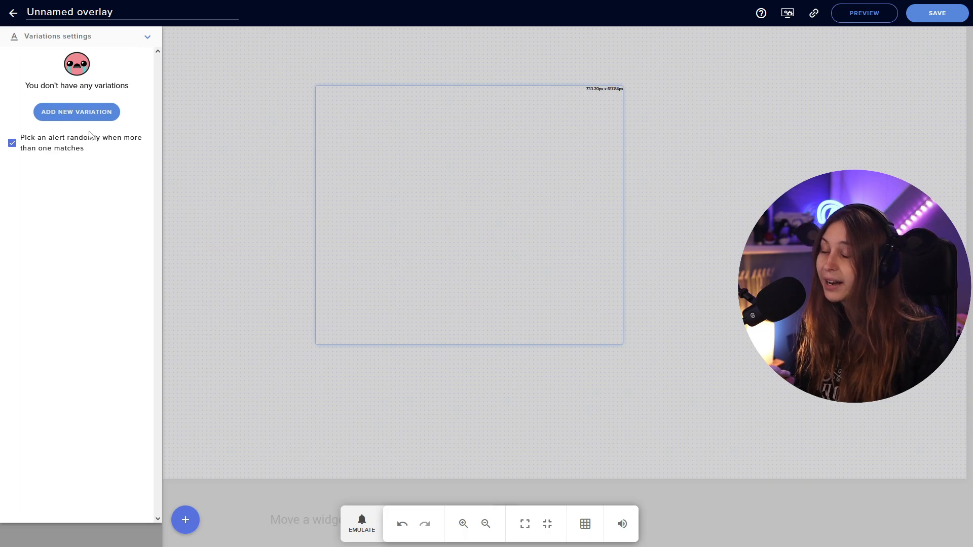
# Show the cheer alert's variations listing the Bits 1 to Bits 10000 tiers.
pyautogui.click(148, 37)
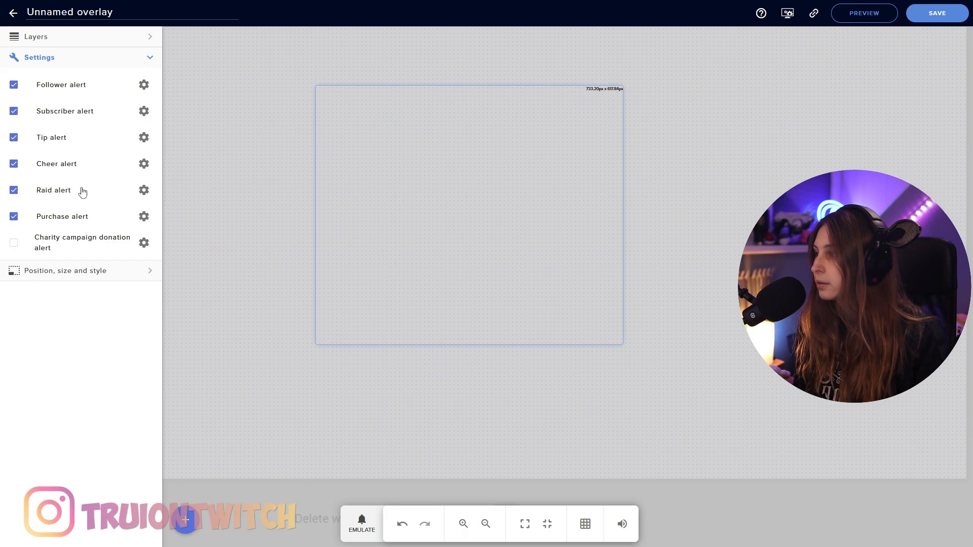
pyautogui.click(144, 163)
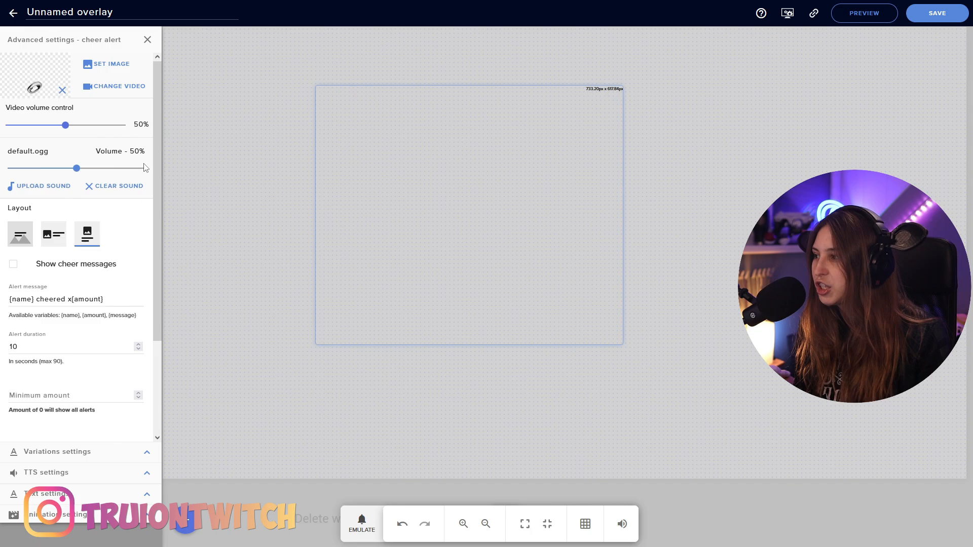
pyautogui.scroll(-3, 91, 228)
pyautogui.scroll(-1, 97, 435)
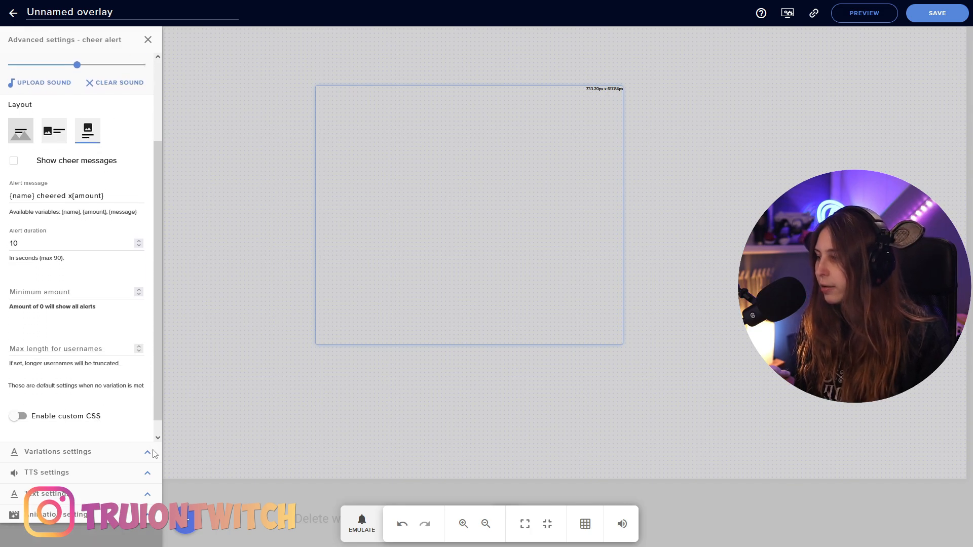
pyautogui.click(148, 452)
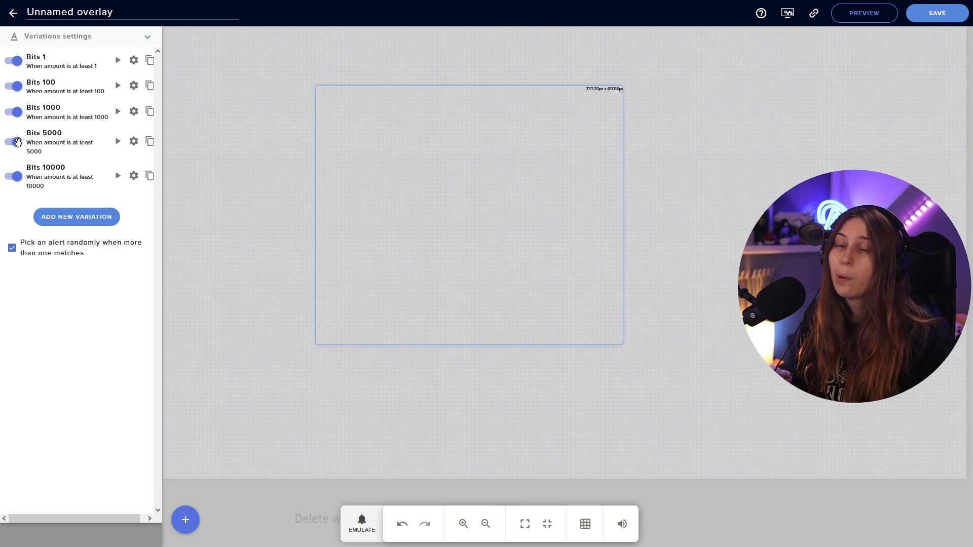
# Draft a blank cheer variation requiring an Exact Amount of 1000 bits.
pyautogui.click(76, 217)
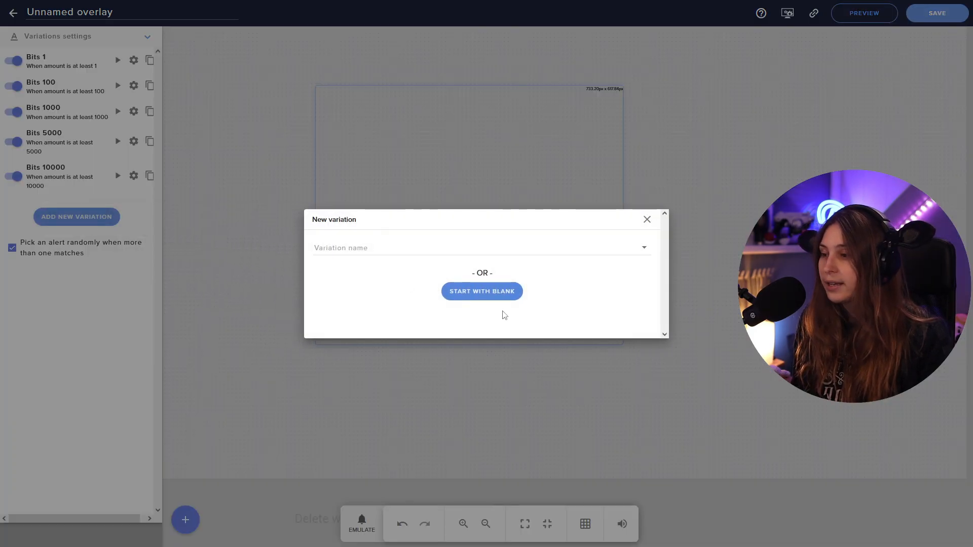
pyautogui.click(485, 291)
pyautogui.click(350, 117)
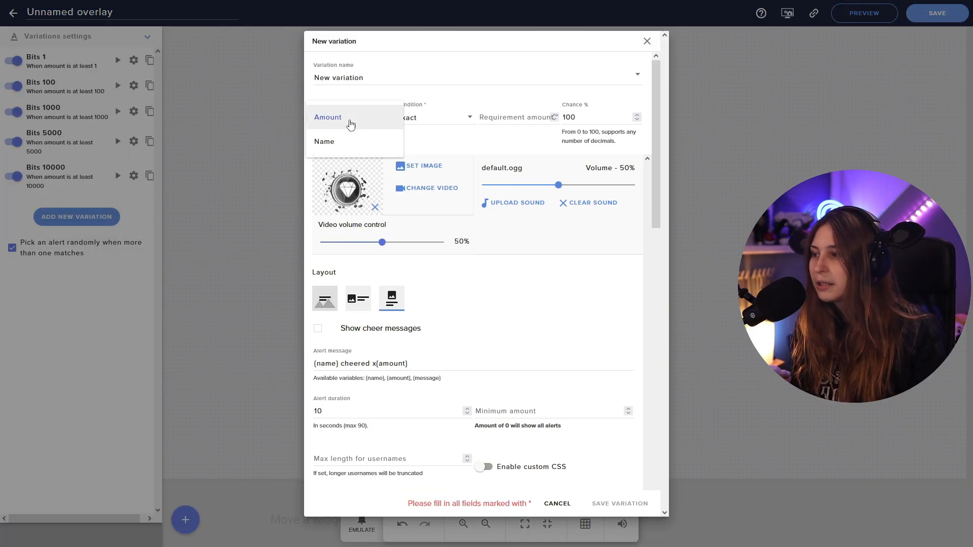
pyautogui.click(466, 118)
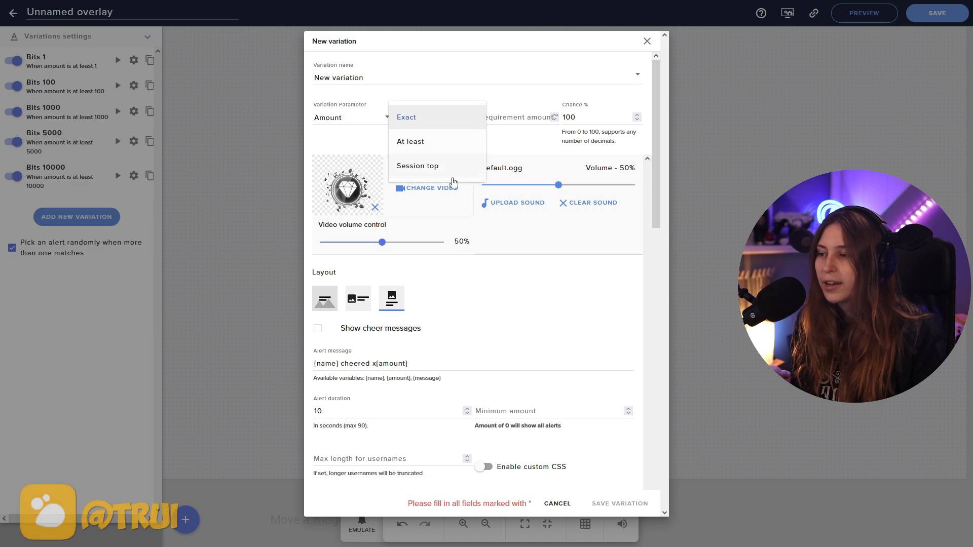
pyautogui.click(527, 117)
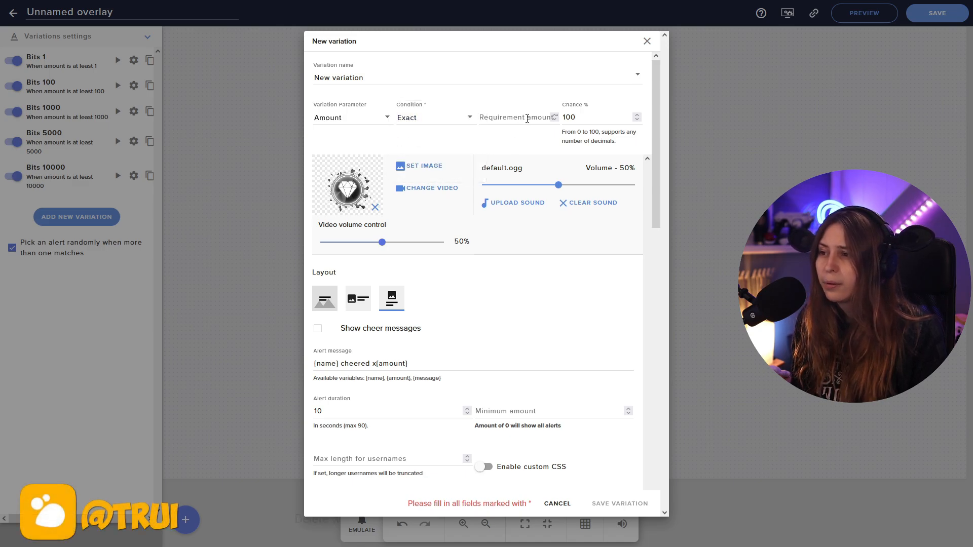
pyautogui.click(513, 116)
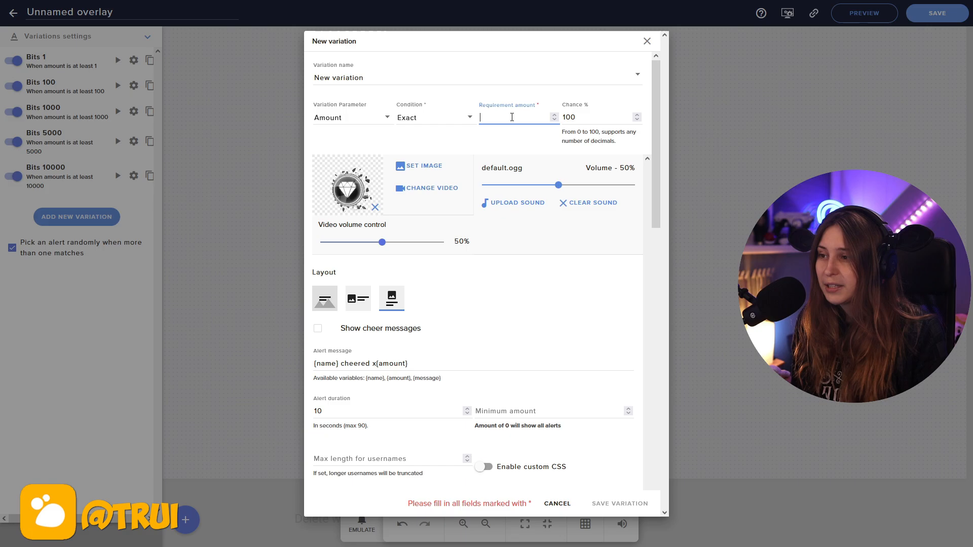
pyautogui.write('1000')
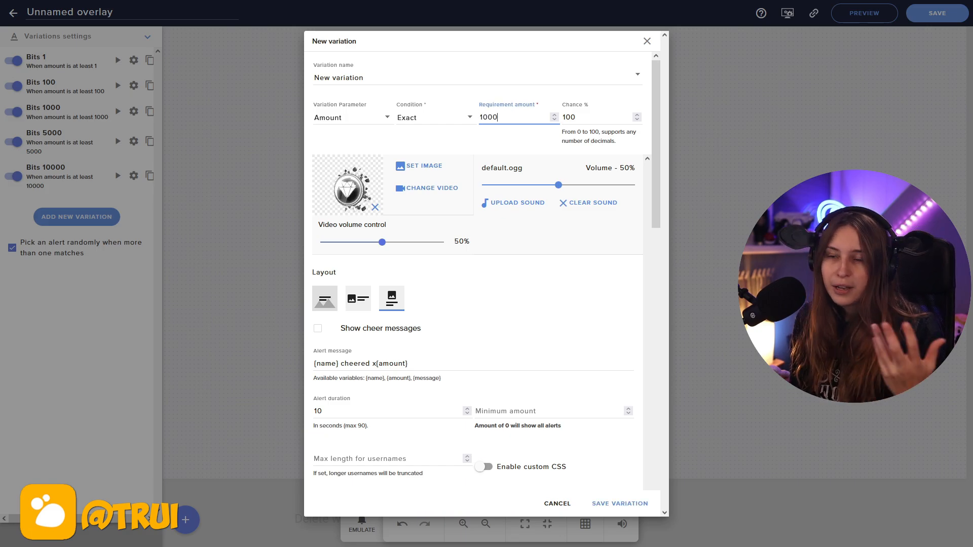
pyautogui.click(420, 118)
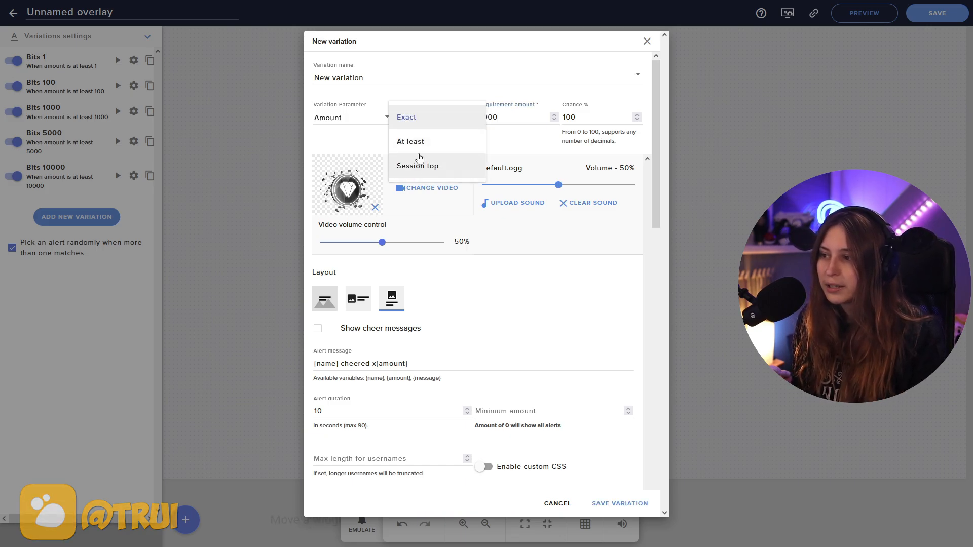
pyautogui.click(426, 119)
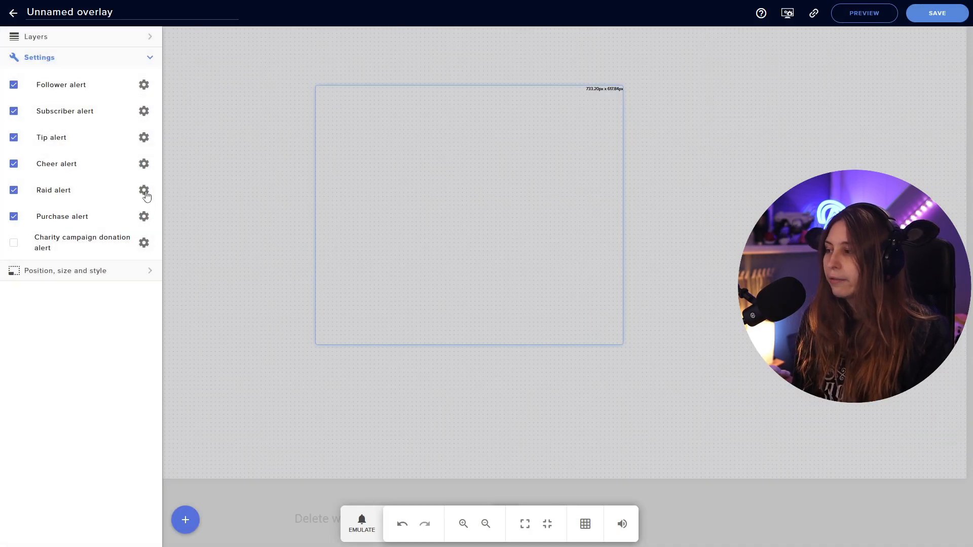
# Start a blank raid alert variation.
pyautogui.click(144, 190)
pyautogui.click(147, 451)
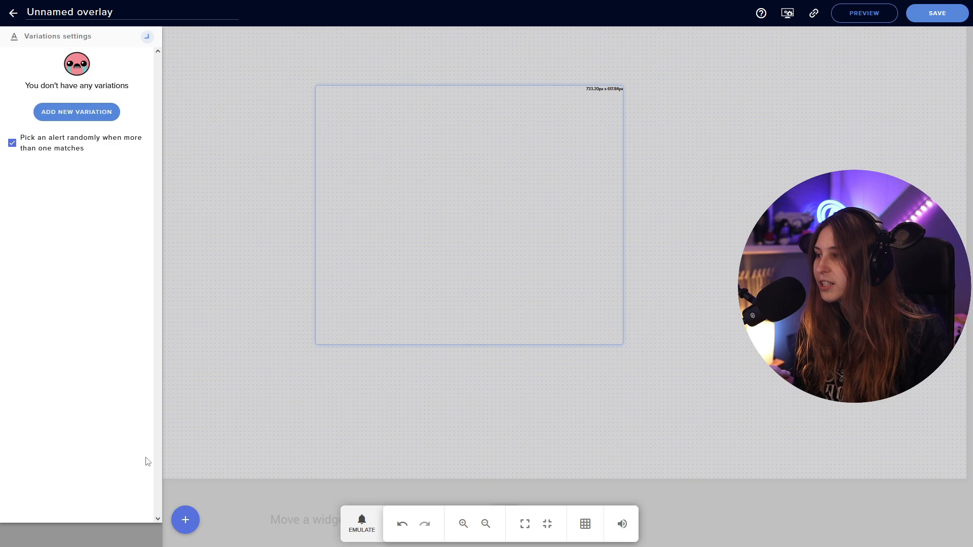
pyautogui.click(77, 111)
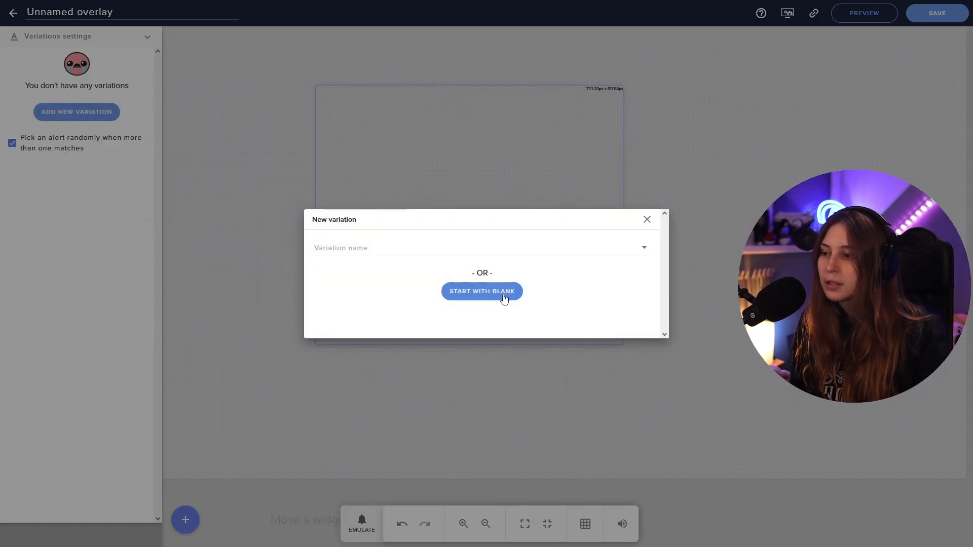
pyautogui.click(478, 289)
pyautogui.click(350, 117)
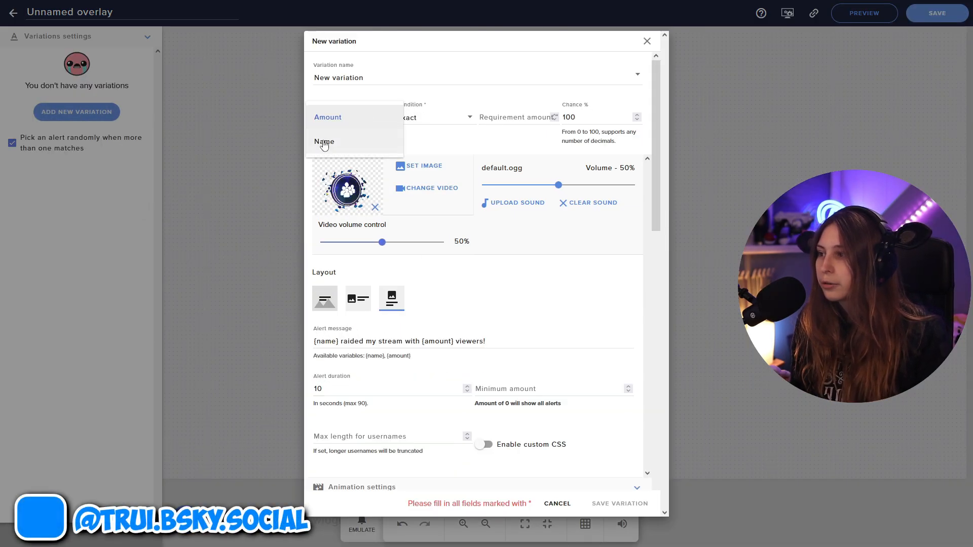
# Set Amount / Exact and replace the 15 with a 30-viewer requirement.
pyautogui.click(354, 141)
pyautogui.click(426, 117)
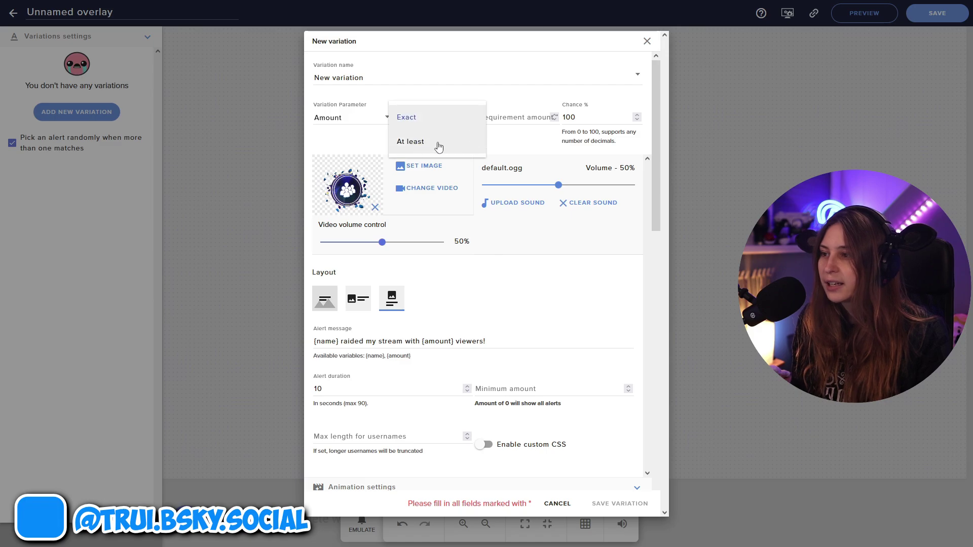
pyautogui.click(509, 117)
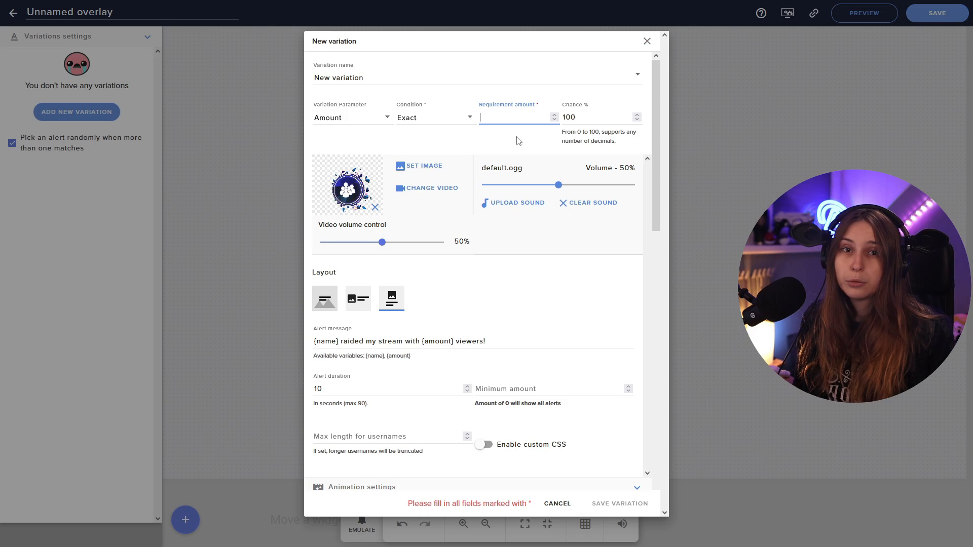
pyautogui.write('15')
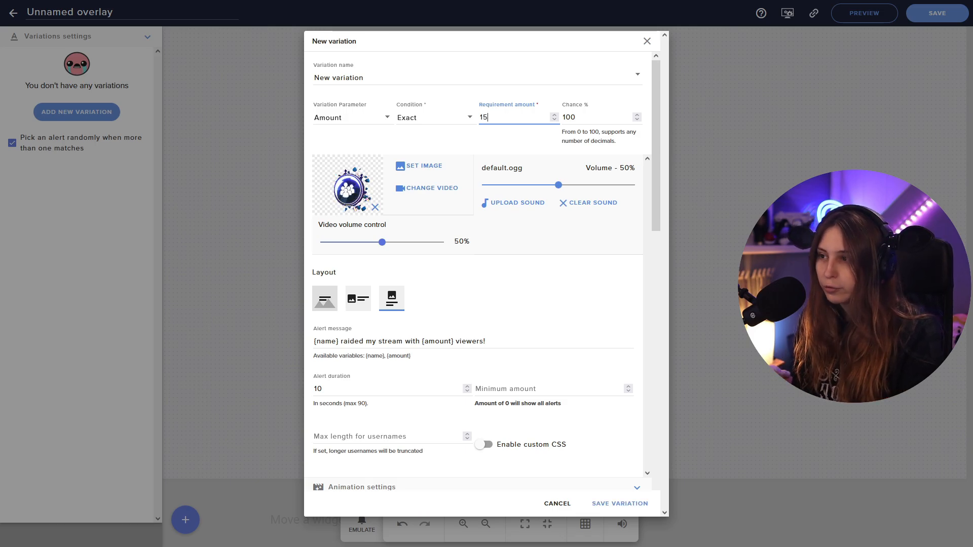
pyautogui.press('BackSpace')
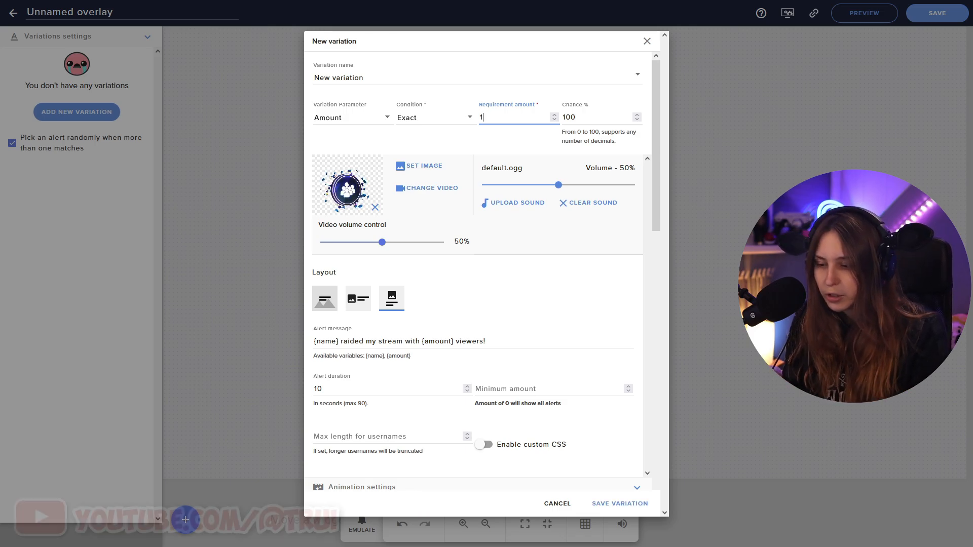
pyautogui.press('BackSpace')
pyautogui.write('30')
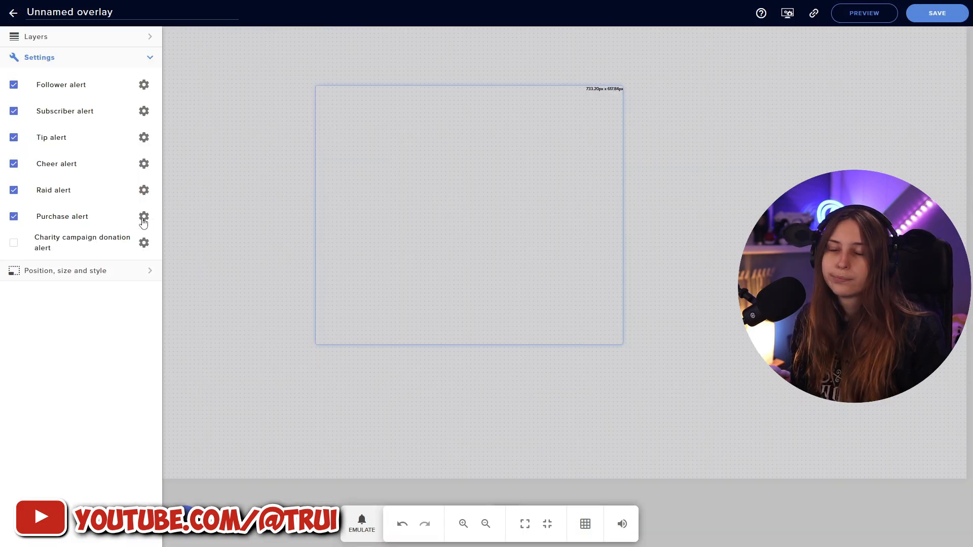
pyautogui.click(144, 218)
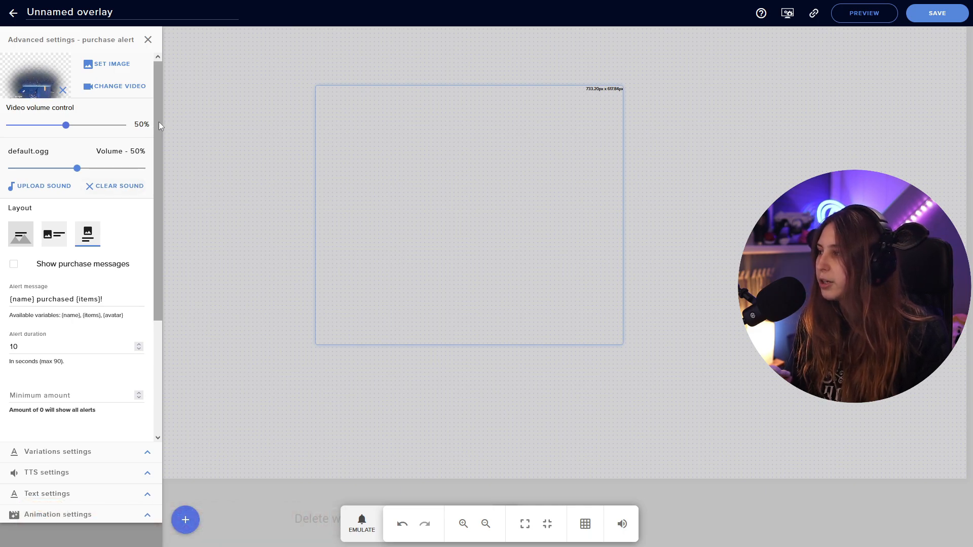
pyautogui.scroll(-1, 159, 122)
pyautogui.scroll(1, 158, 123)
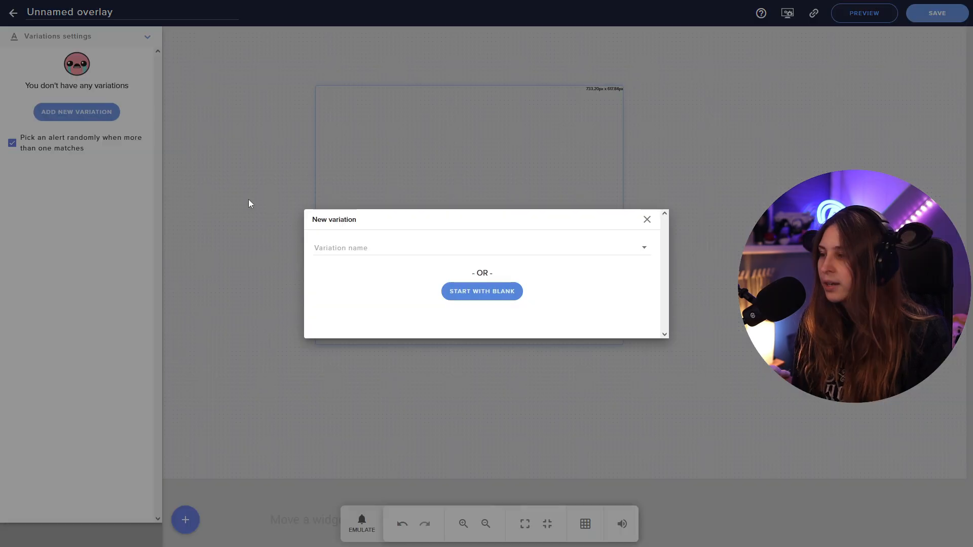
pyautogui.click(485, 289)
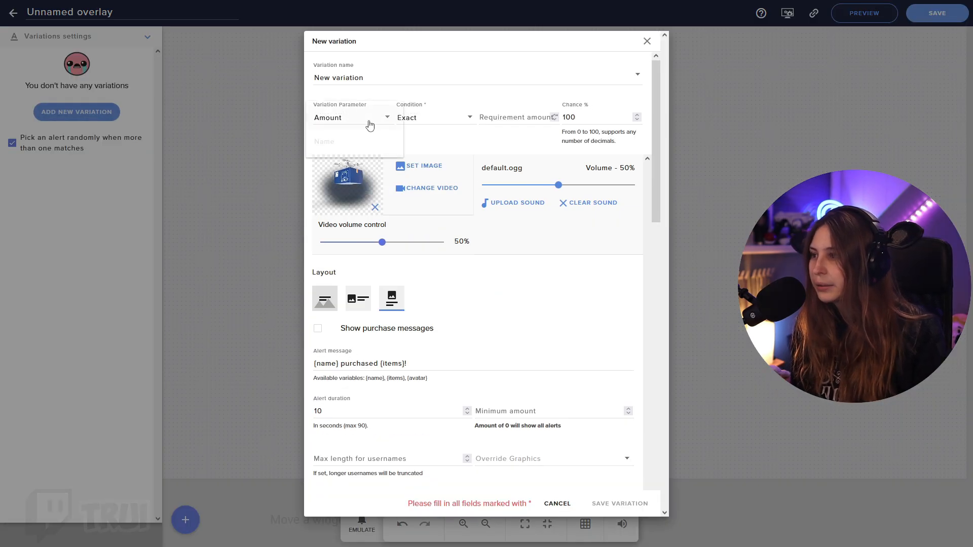
pyautogui.click(350, 117)
pyautogui.click(459, 118)
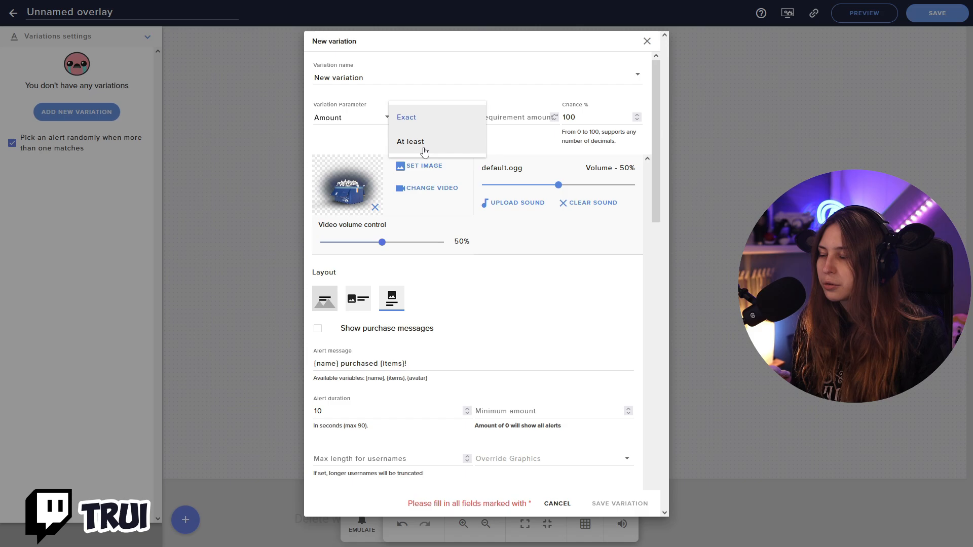
pyautogui.click(426, 118)
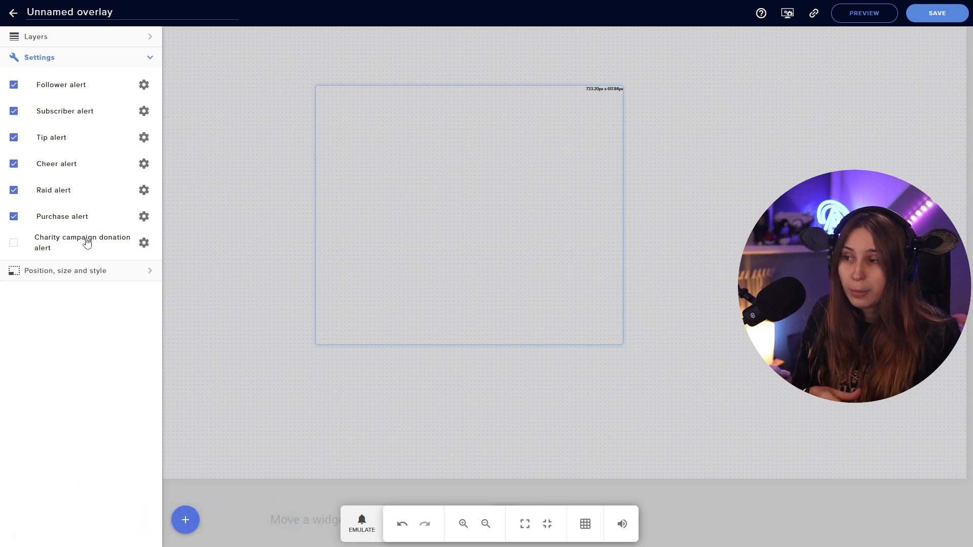
pyautogui.click(143, 243)
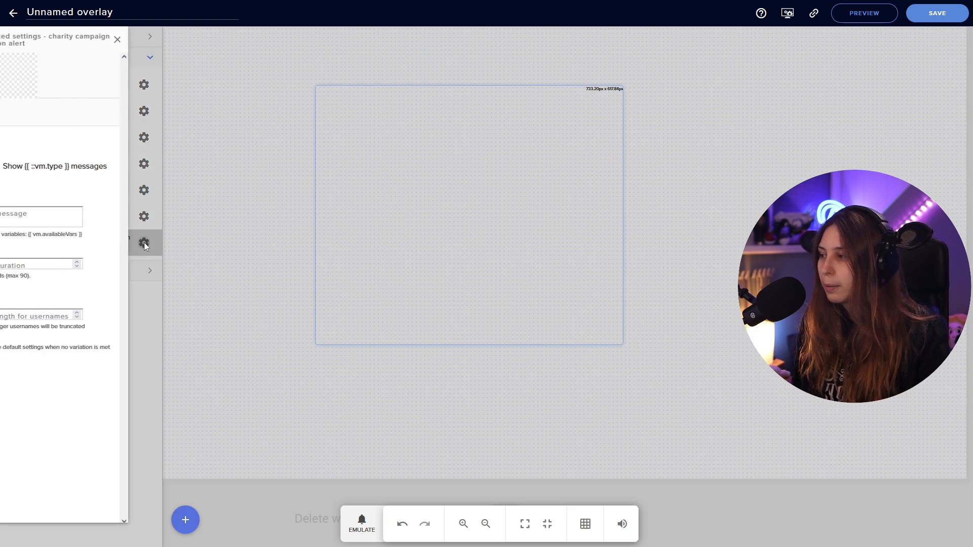
pyautogui.press('Escape')
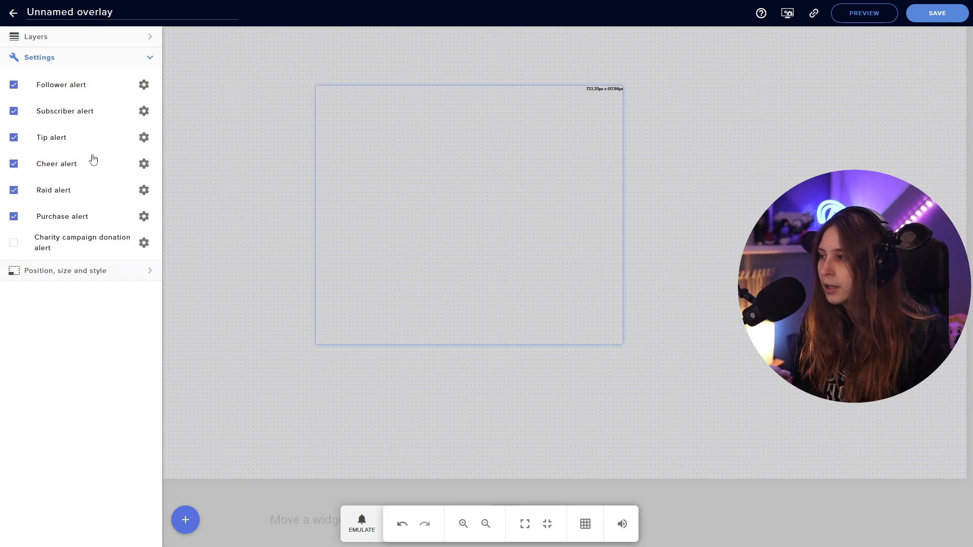
pyautogui.click(361, 523)
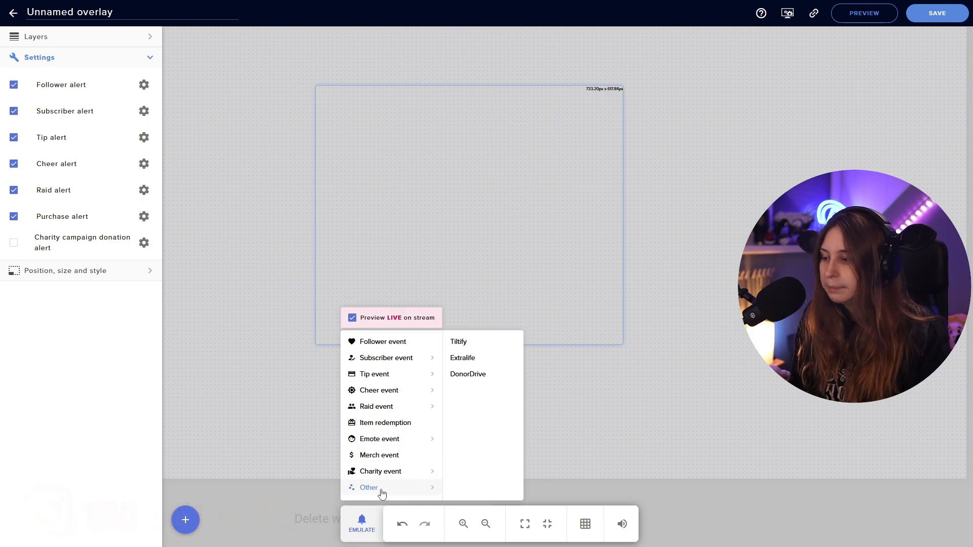
pyautogui.moveTo(814, 13)
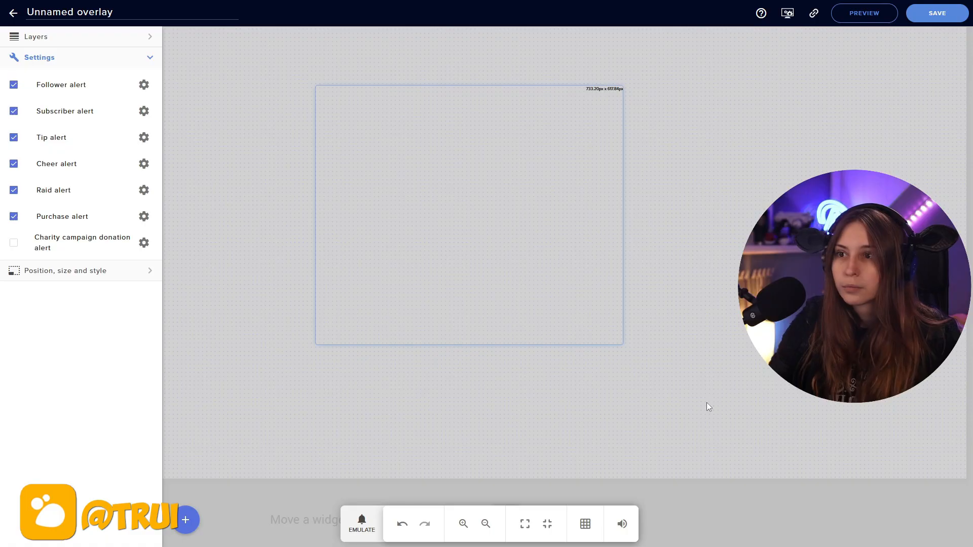
# Copy the overlay link and add a Browser source named Alerts, ready for its URL.
pyautogui.click(814, 13)
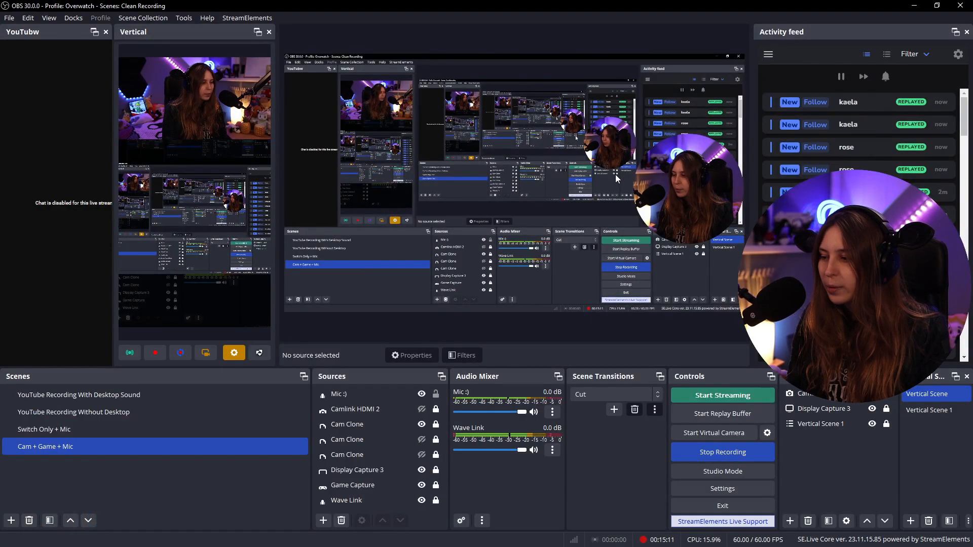
pyautogui.click(322, 521)
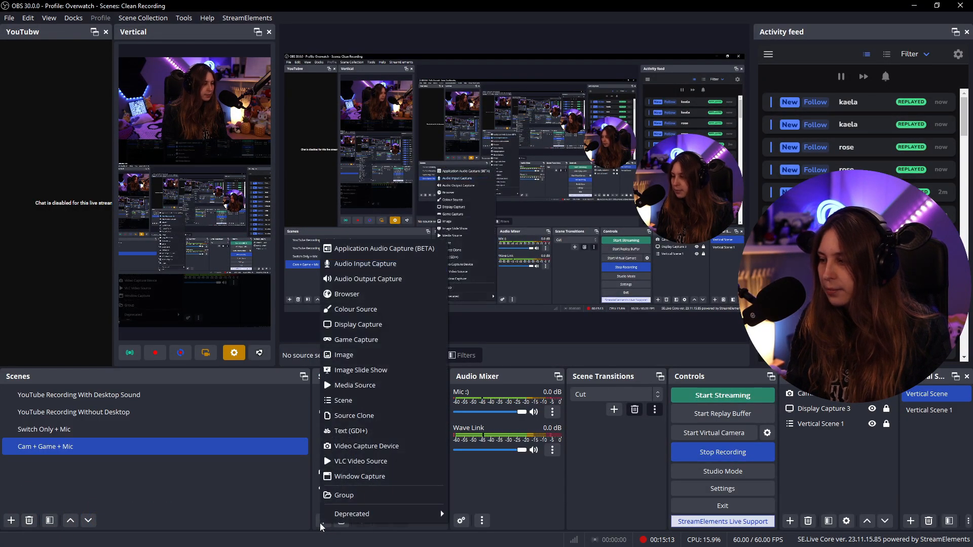
pyautogui.click(347, 294)
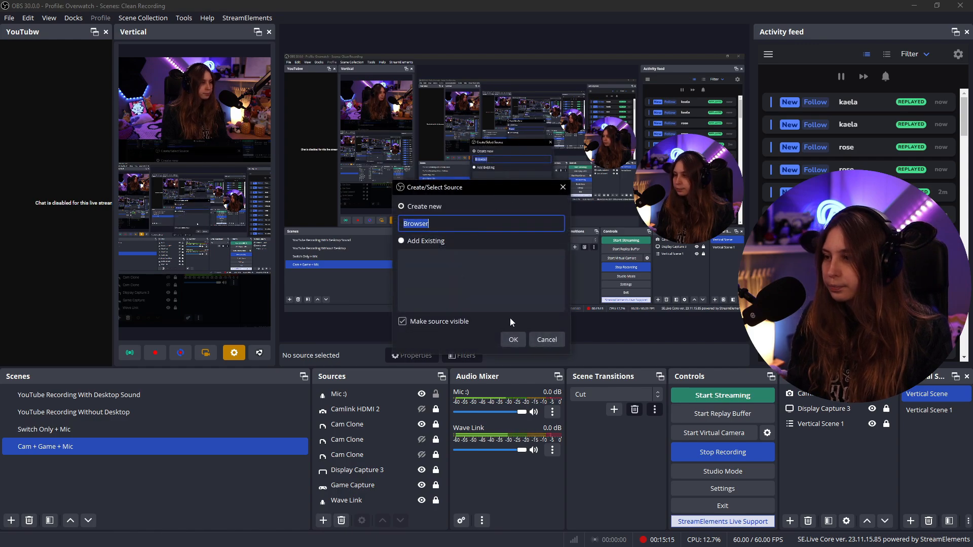
pyautogui.write('Alee')
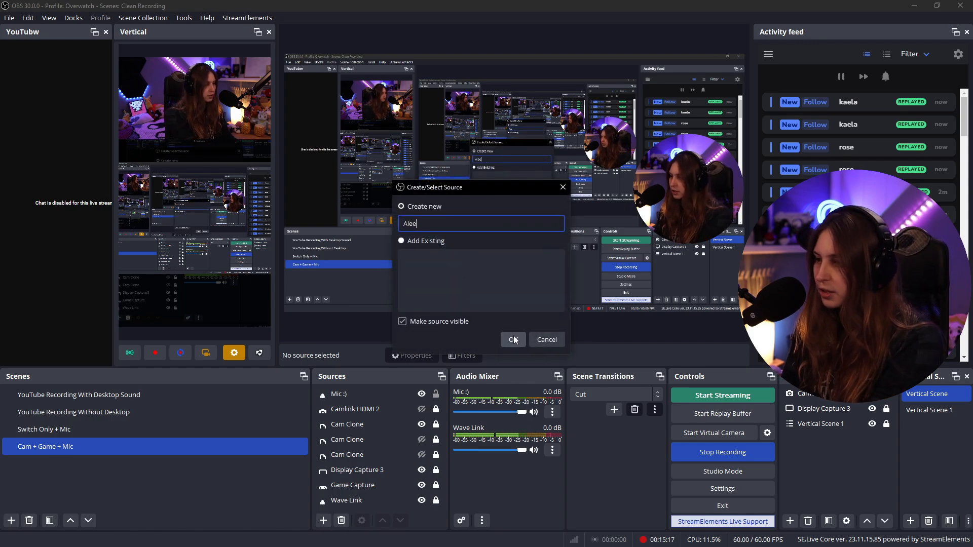
pyautogui.click(513, 340)
pyautogui.tripleClick(495, 313)
pyautogui.write('o')
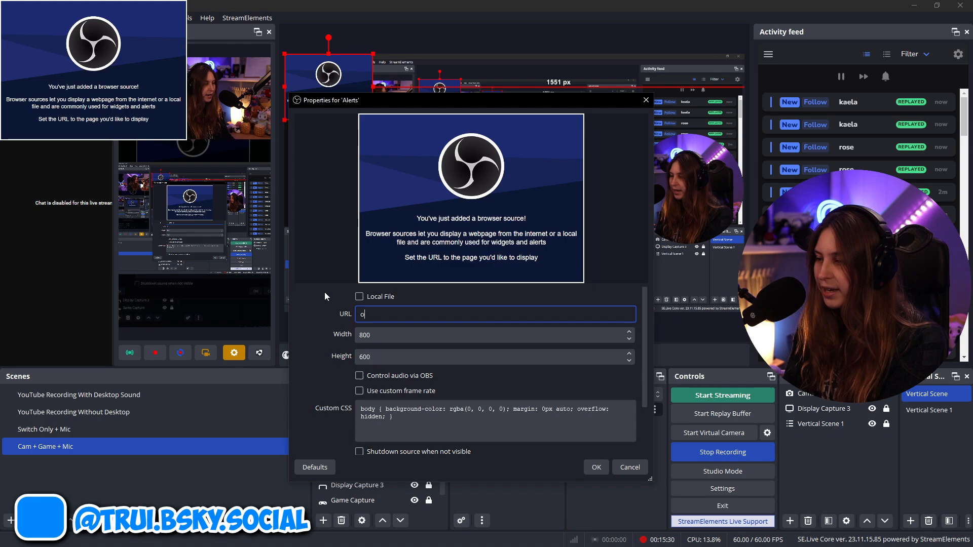
# Fix the overlay URL and size the source 1920 wide by 1080 high.
pyautogui.press('BackSpace')
pyautogui.write('URL HEW')
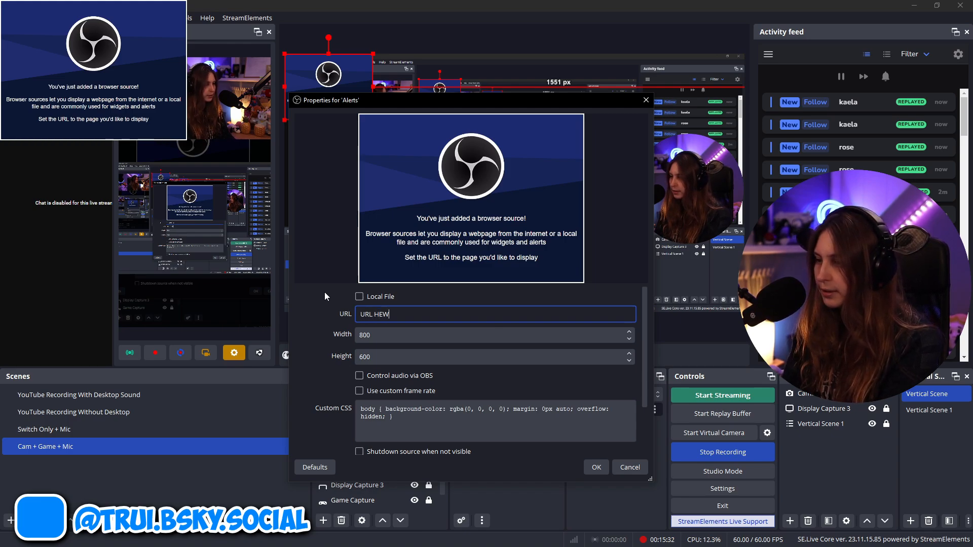
pyautogui.press('BackSpace')
pyautogui.write('RE')
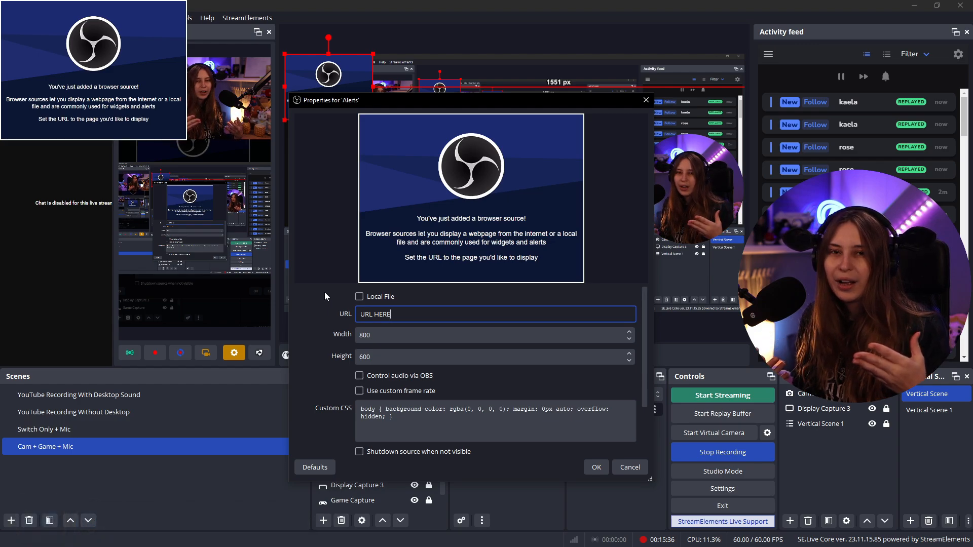
pyautogui.click(379, 334)
pyautogui.hotkey('ctrl', 'a')
pyautogui.write('1920')
pyautogui.press('Tab')
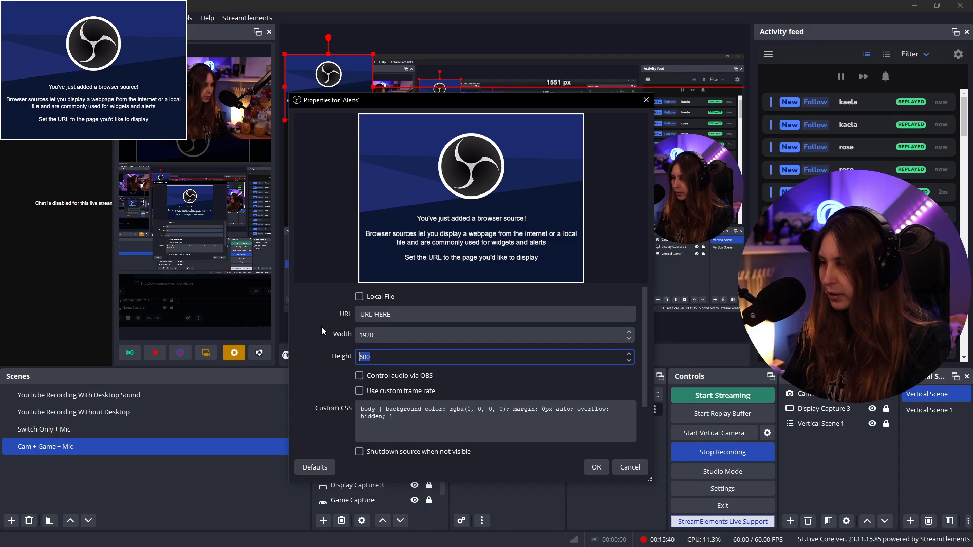
pyautogui.write('1080')
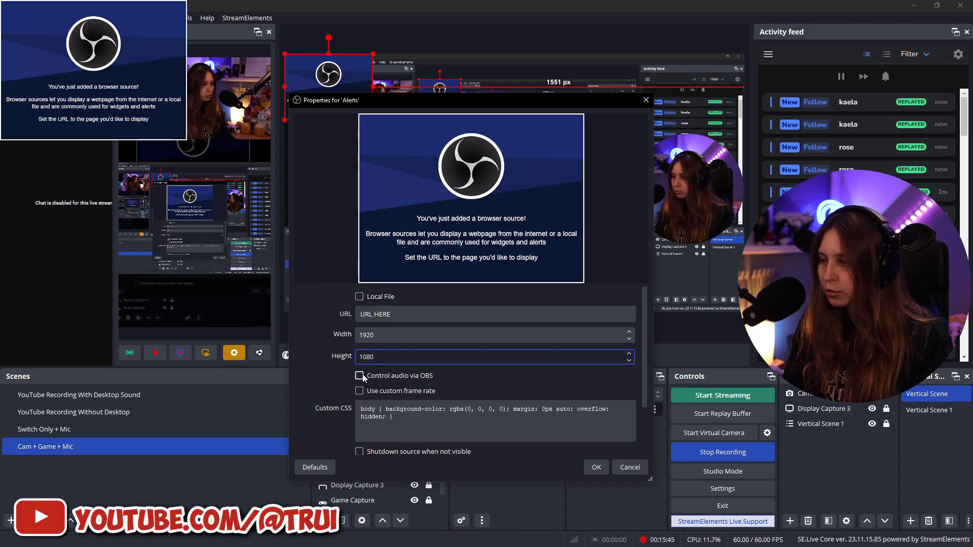
# Let OBS control audio, clear the custom CSS and refresh when the scene becomes active.
pyautogui.click(360, 376)
pyautogui.click(362, 410)
pyautogui.hotkey('ctrl', 'a')
pyautogui.press('Delete')
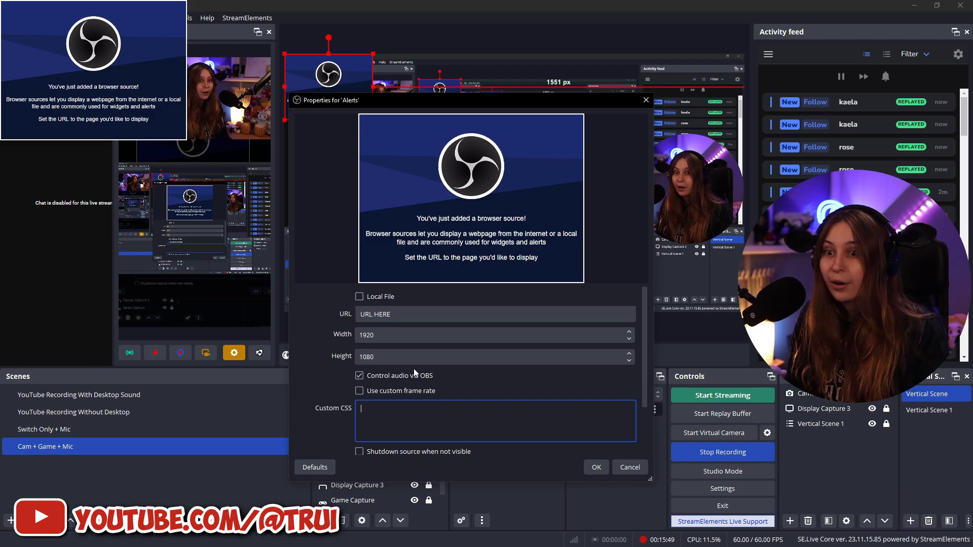
pyautogui.scroll(-3, 492, 375)
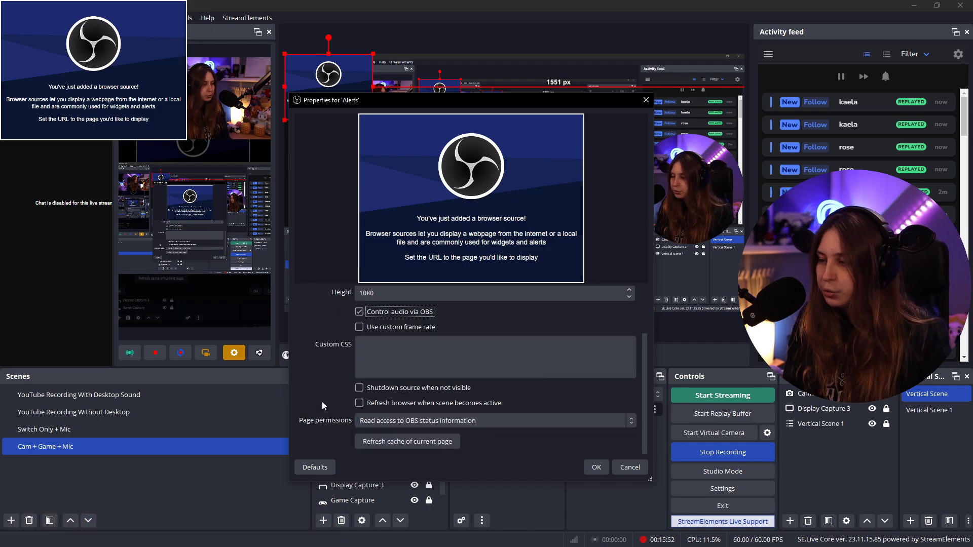
pyautogui.click(437, 403)
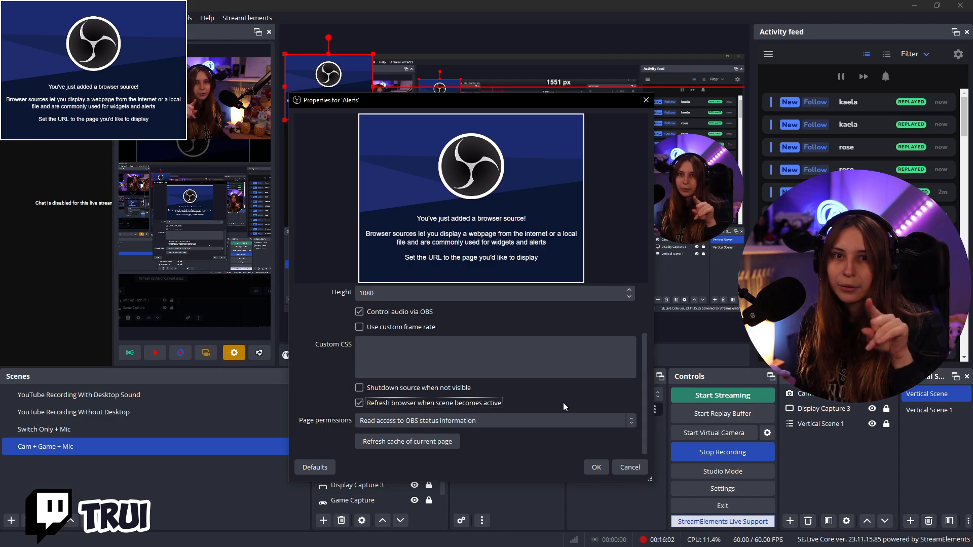
# Stretch Alerts to fill the canvas and toggle its visibility off and on.
pyautogui.click(596, 466)
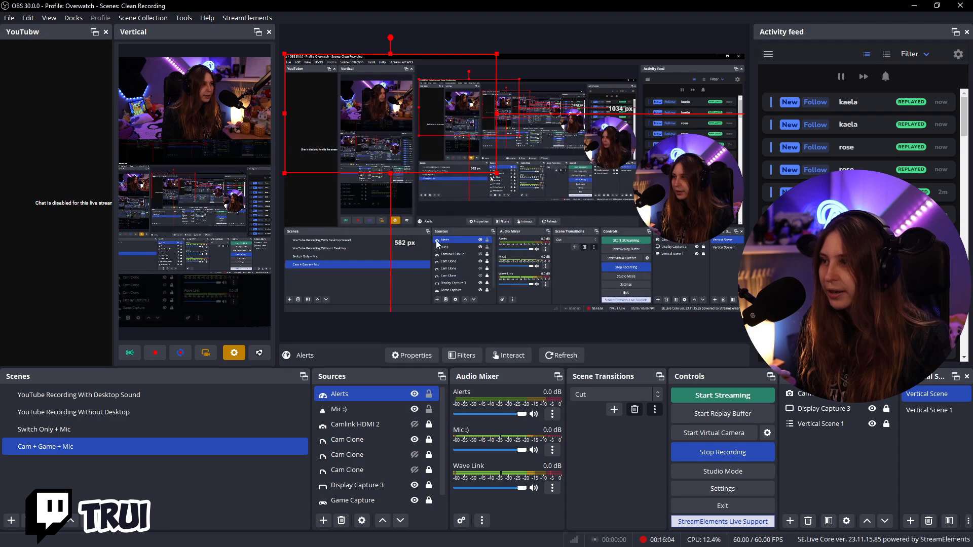
pyautogui.moveTo(496, 174); pyautogui.dragTo(728, 319)
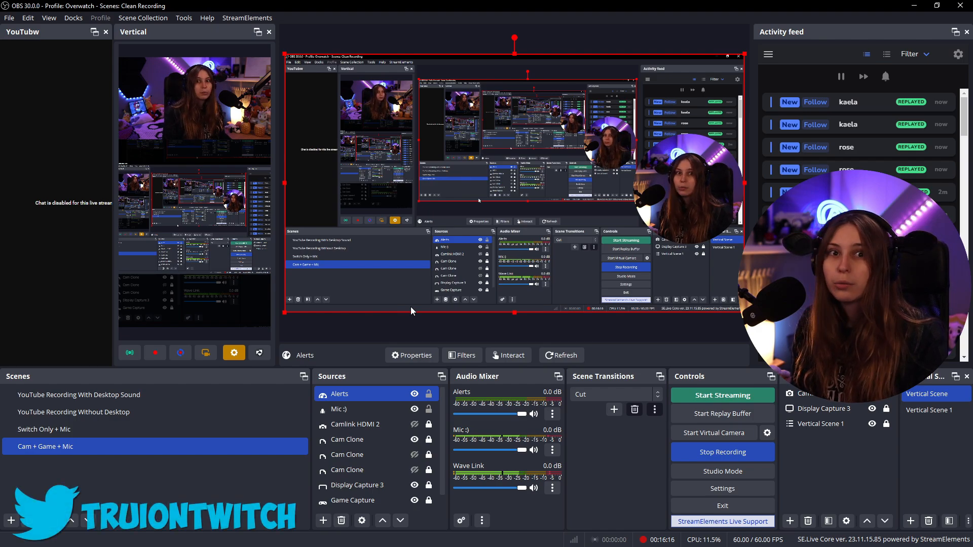
pyautogui.click(415, 393)
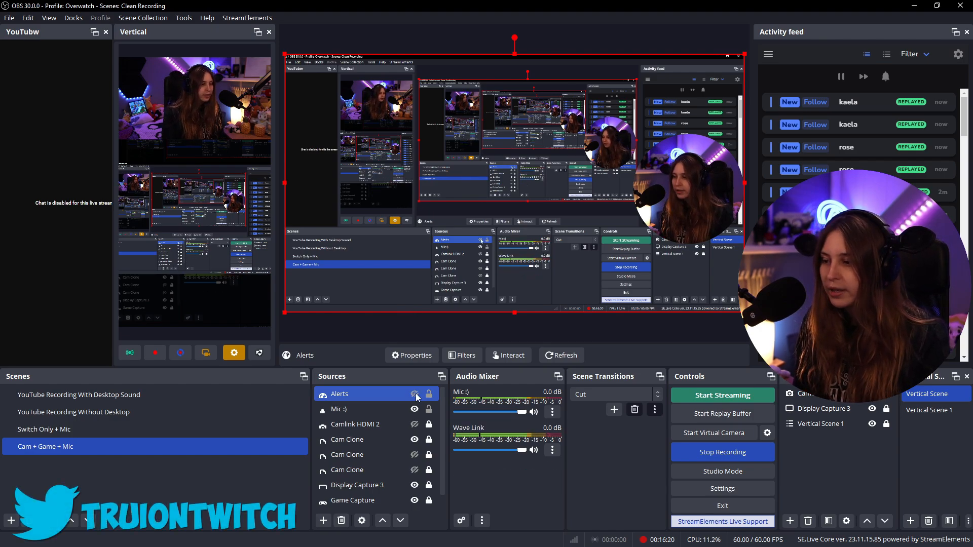
pyautogui.click(414, 393)
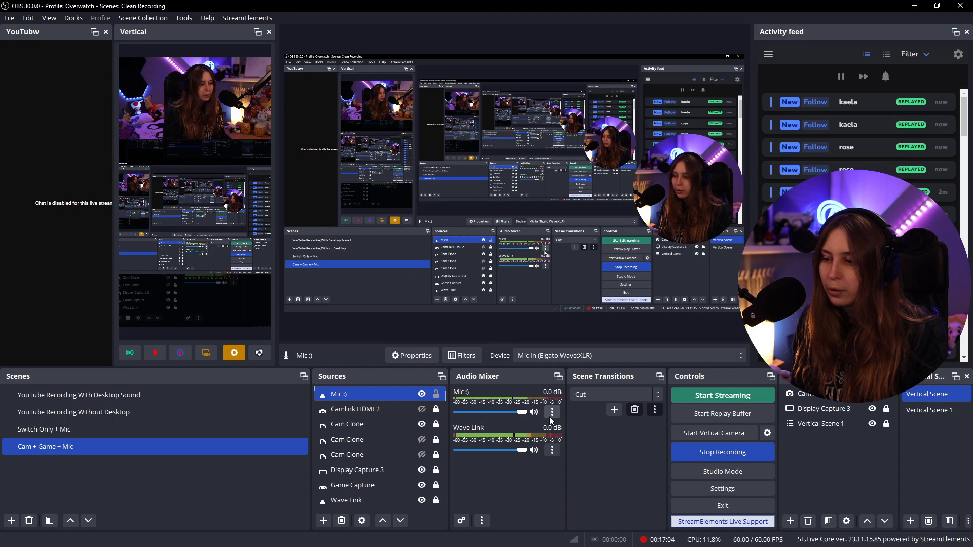
# From the Mic channel reach Advanced Audio Properties and list Cam Clone's monitoring choices.
pyautogui.click(552, 415)
pyautogui.click(601, 404)
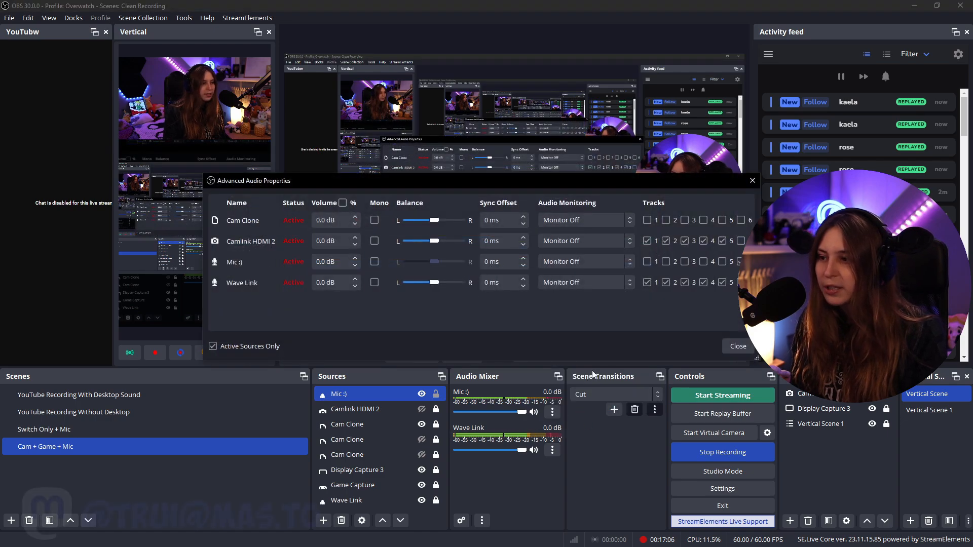
pyautogui.click(580, 220)
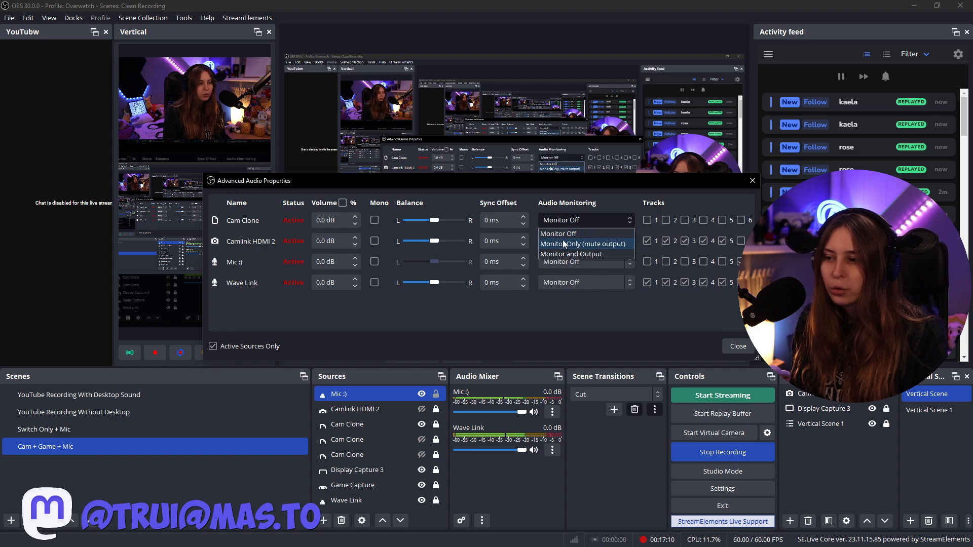